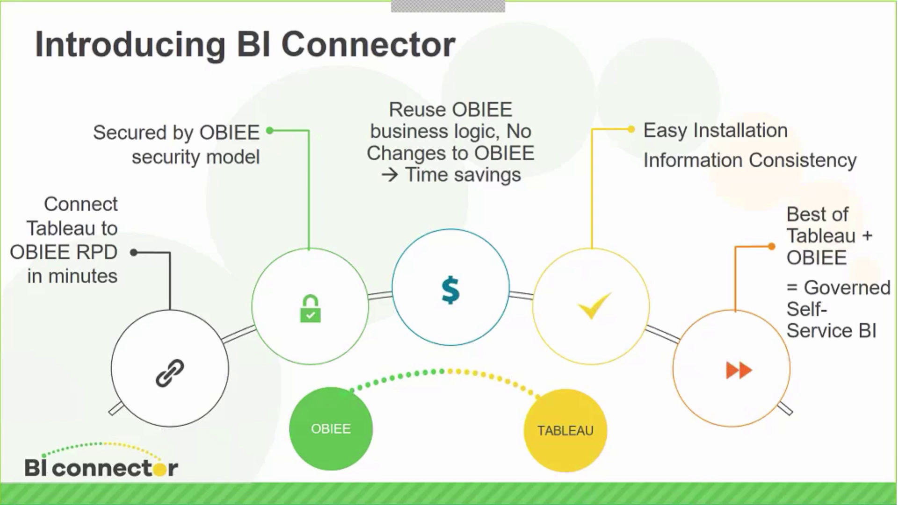
key(Right)
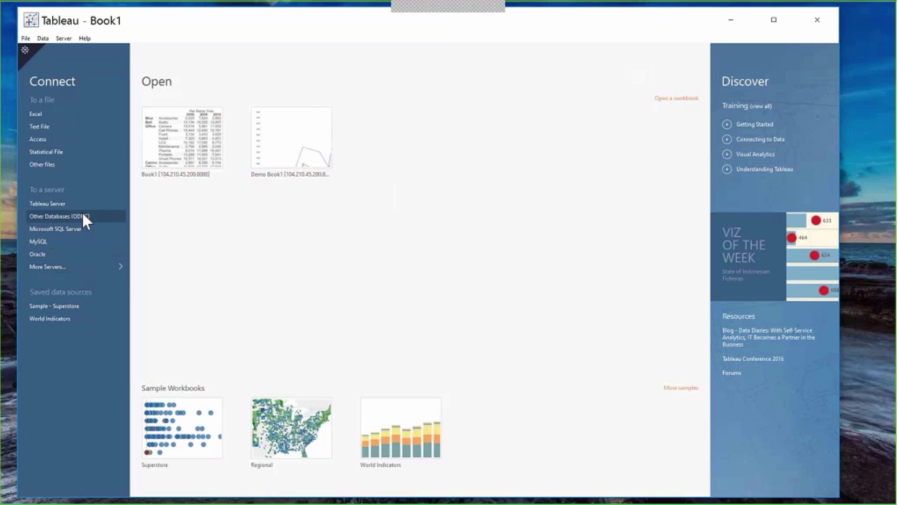
Start an Other Databases (ODBC) connection using the OBIEE Connect DSN
click(85, 217)
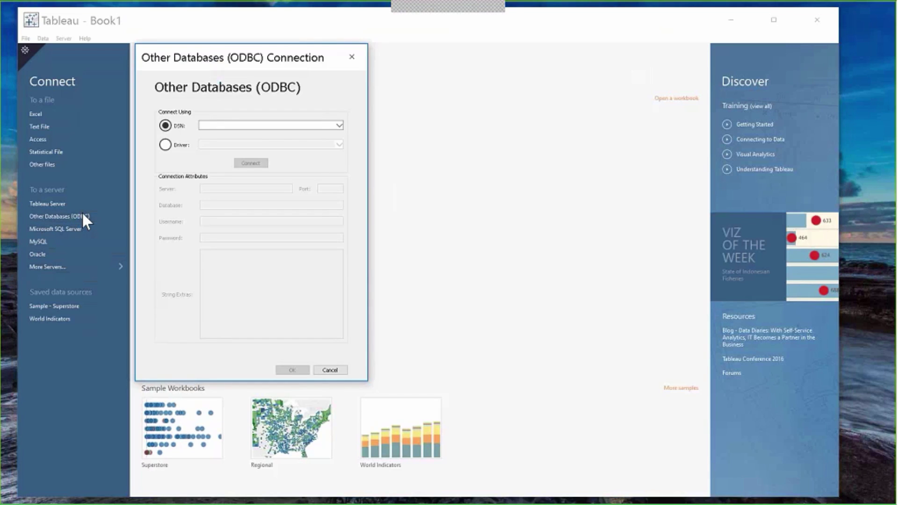
click(340, 125)
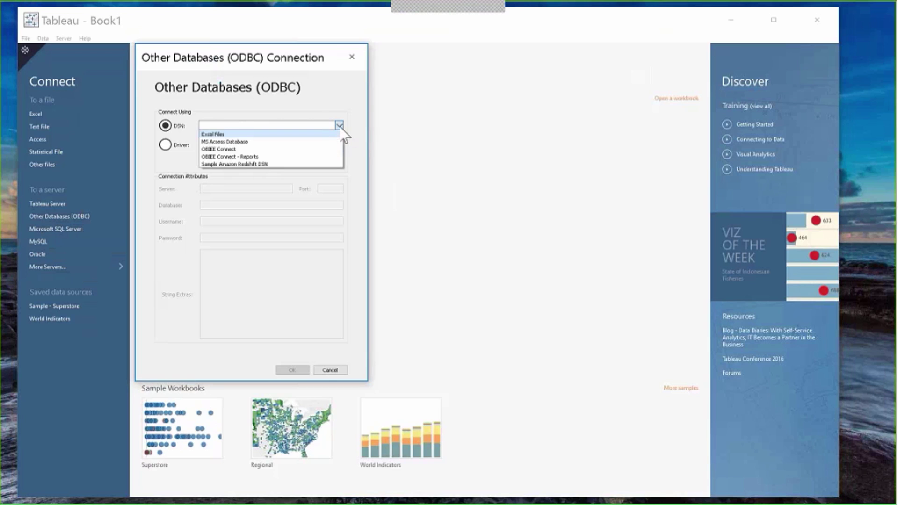
click(306, 150)
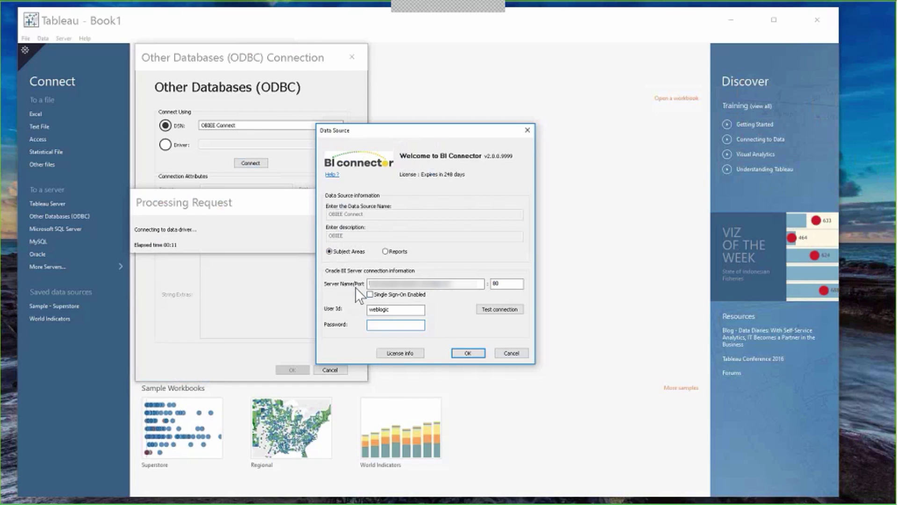
Sign in to the Oracle BI server with user ID weblogic and the account password, and confirm the ODBC connection
drag(370, 284, 455, 278)
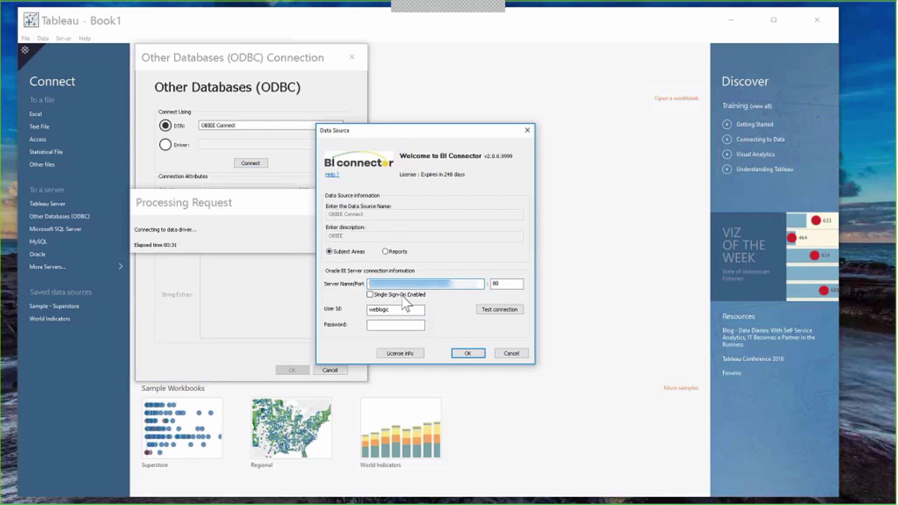
double_click(497, 284)
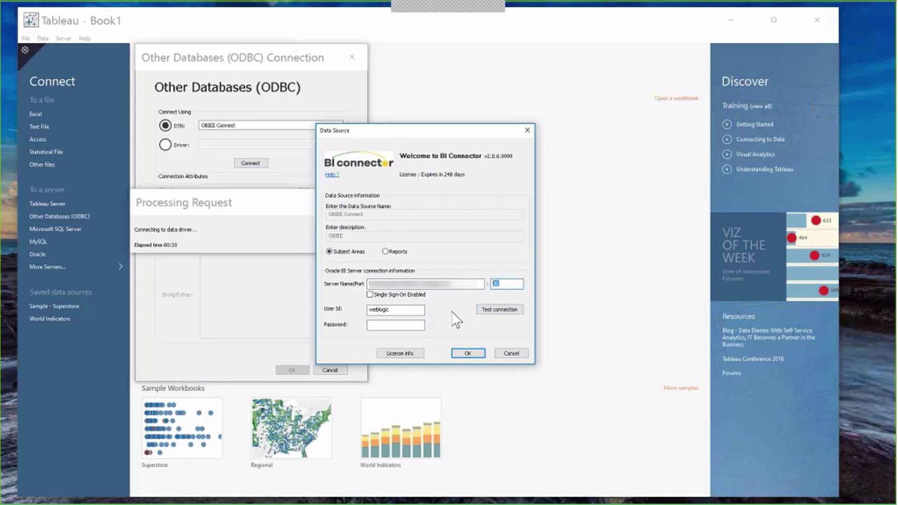
click(400, 312)
text(weblogic)
click(402, 324)
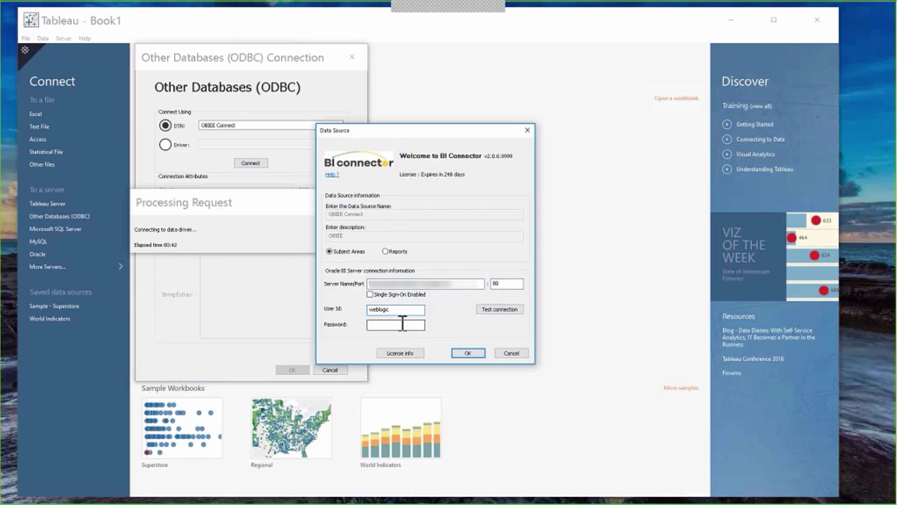
click(402, 324)
text(*********)
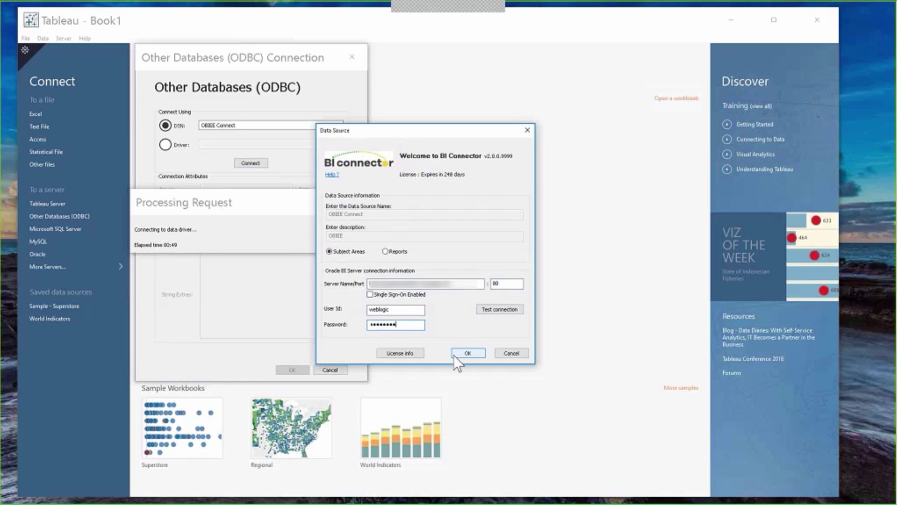
click(468, 354)
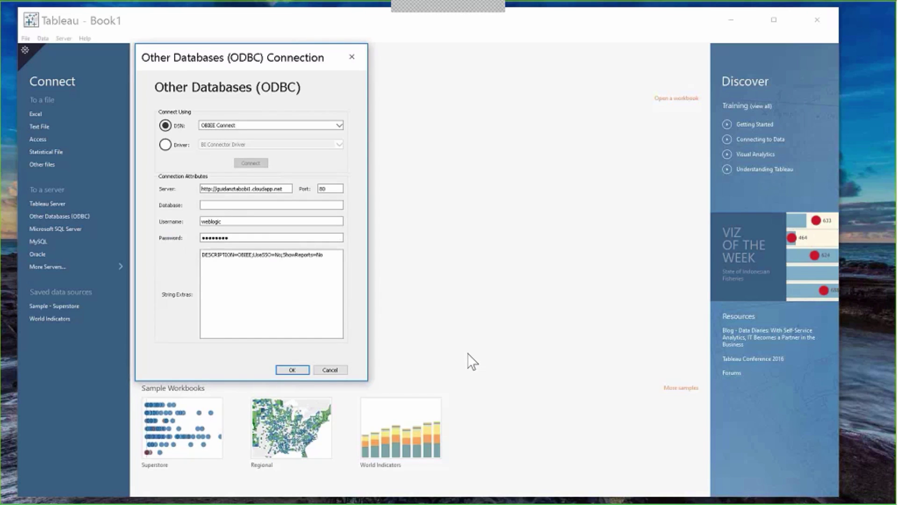
click(300, 373)
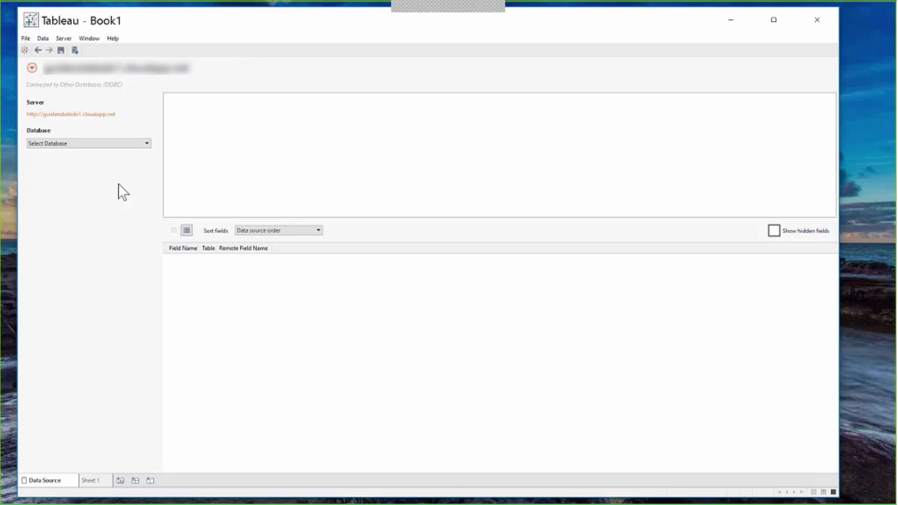
Choose the Sample Sales Lite database and list all of its tables
click(146, 144)
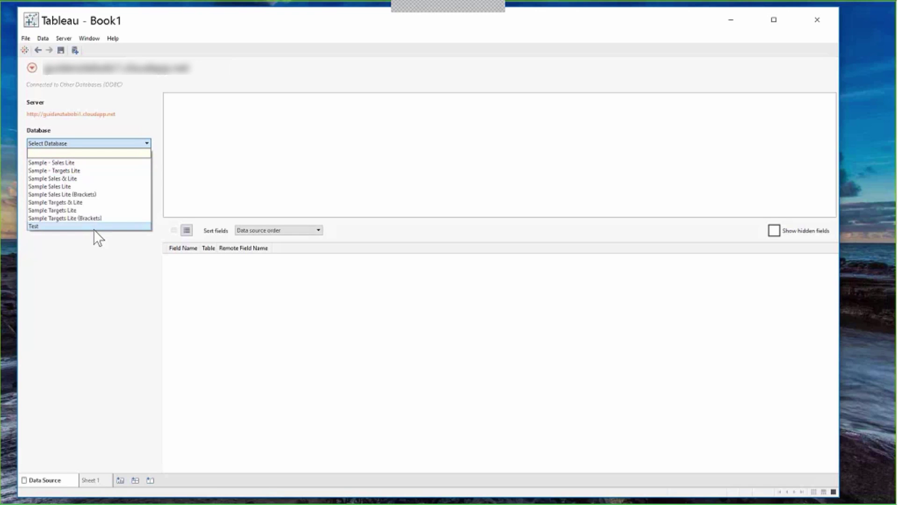
click(98, 187)
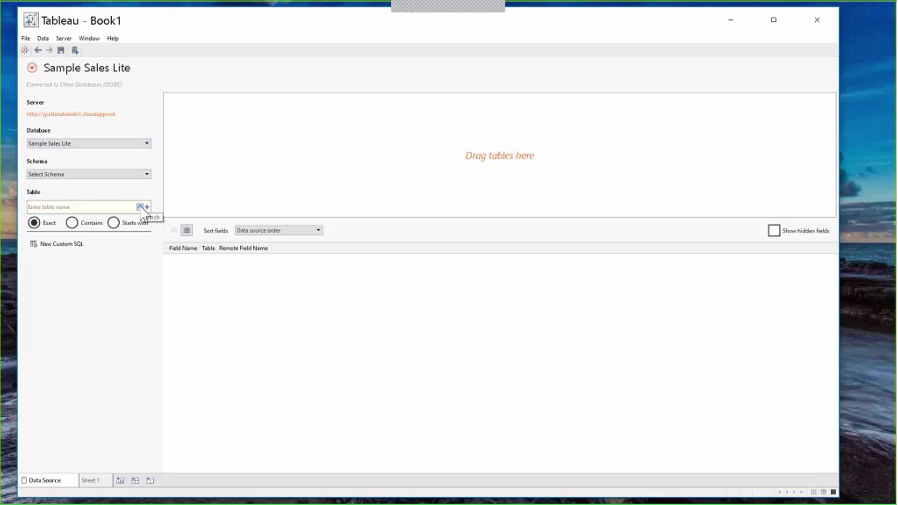
click(140, 206)
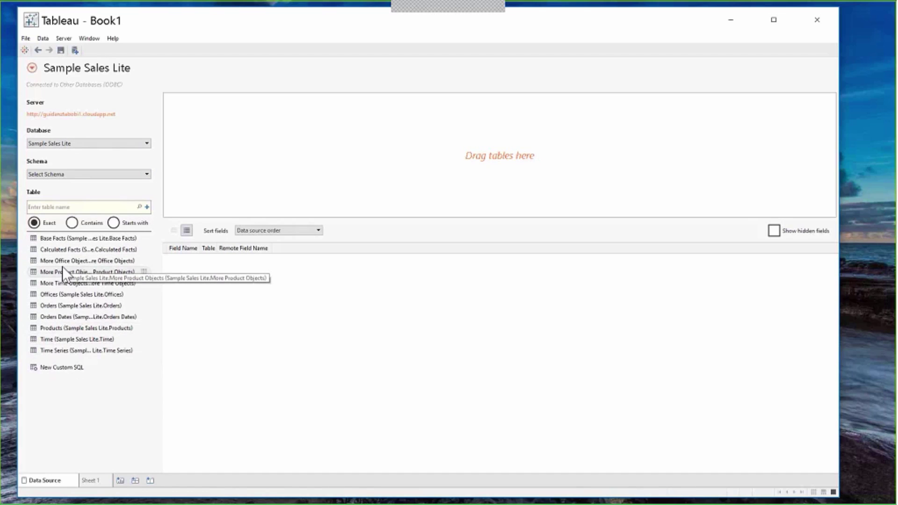
Add the Base Facts, Offices, Products and Time tables to the data source
click(60, 238)
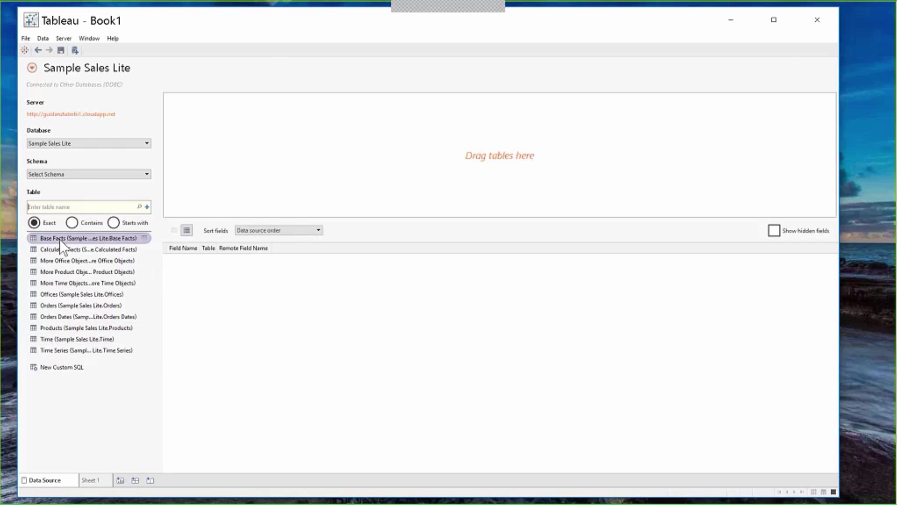
double_click(60, 240)
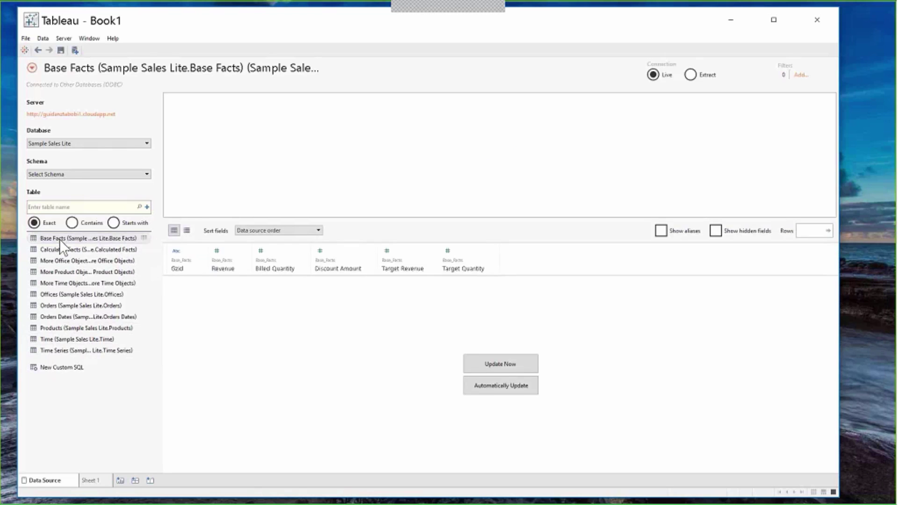
click(51, 299)
double_click(51, 298)
double_click(52, 329)
double_click(49, 340)
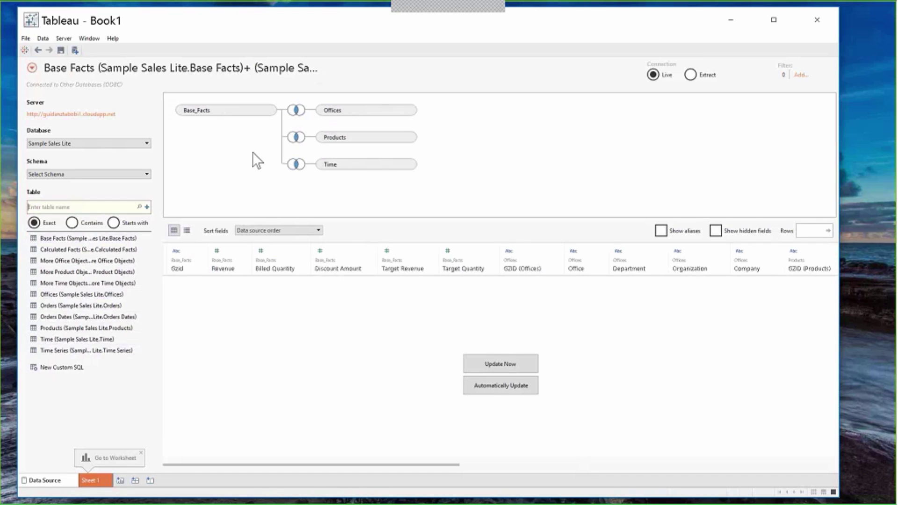
Place Calendar Date on the columns of Sheet 1, grouped by month
click(97, 480)
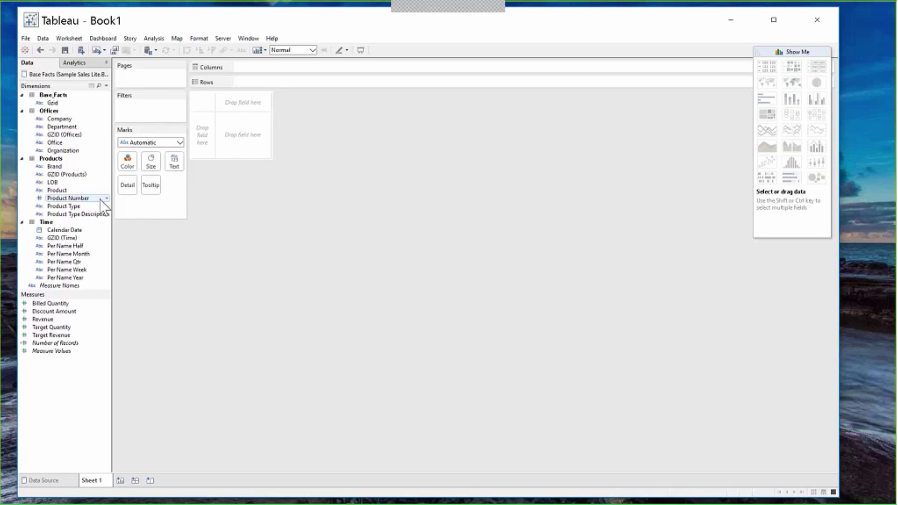
click(62, 231)
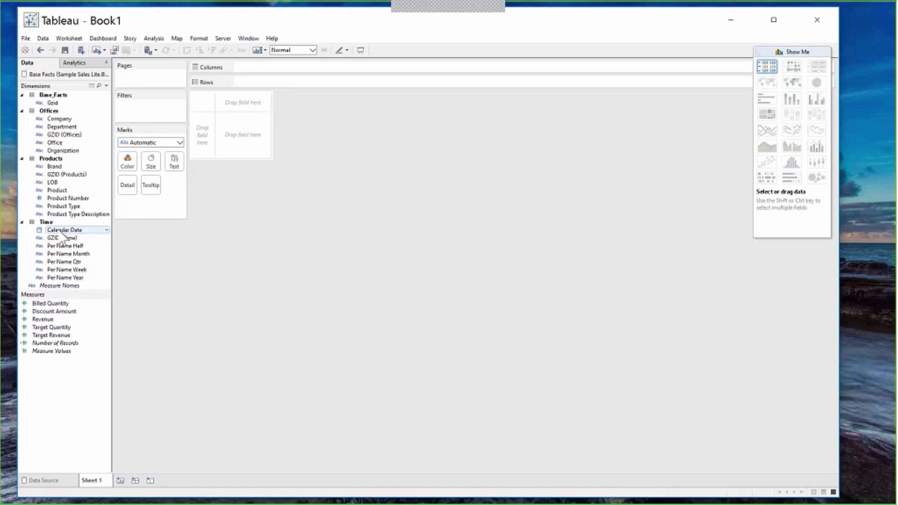
drag(62, 236, 269, 70)
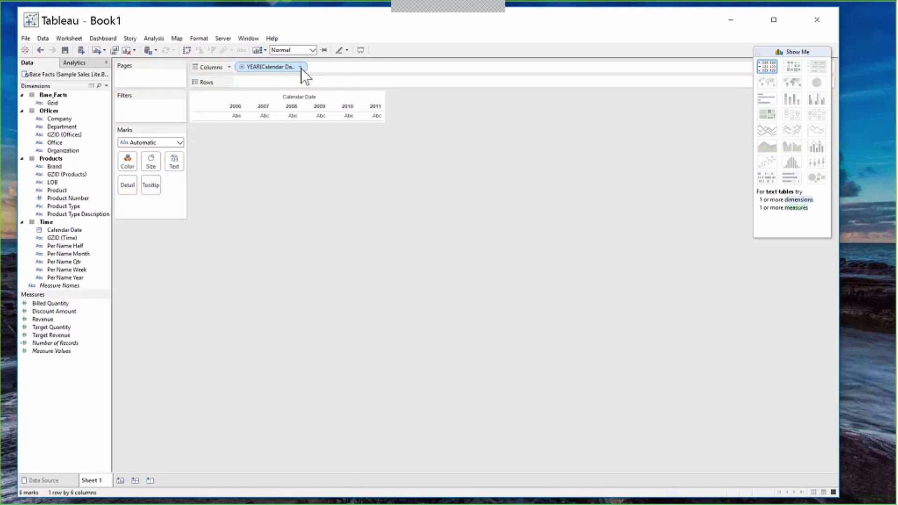
click(301, 68)
key(Escape)
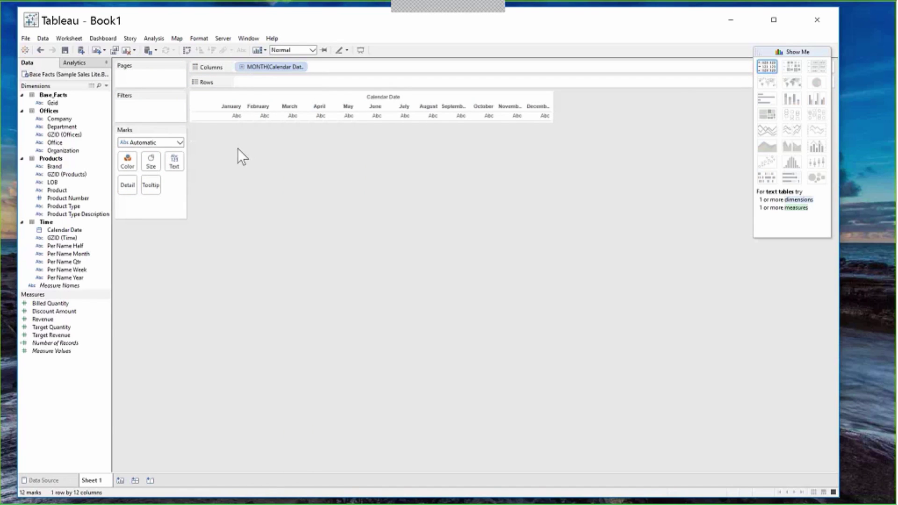
Color the marks by the year of Calendar Date and put the sum of Revenue on the rows
click(50, 303)
drag(58, 229, 135, 169)
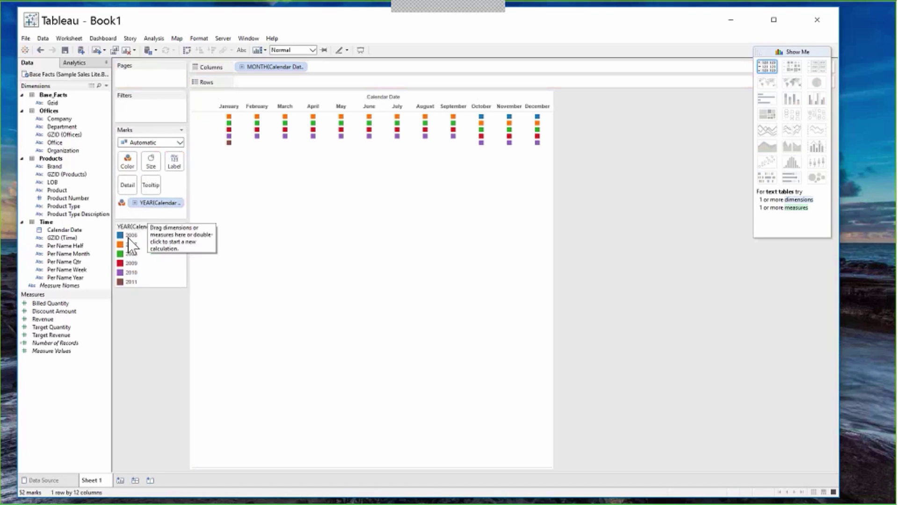
mouse_move(55, 323)
mouse_down()
mouse_move(251, 106)
mouse_move(246, 75)
mouse_move(260, 84)
mouse_up()
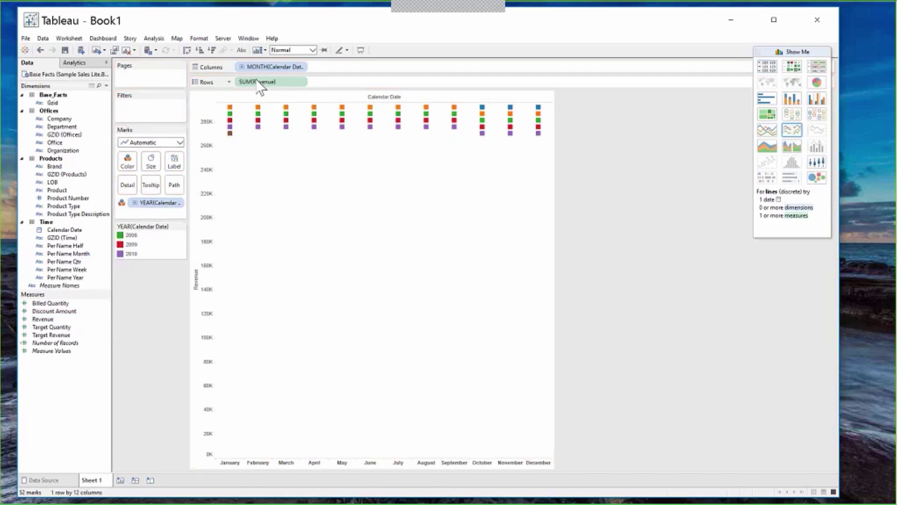
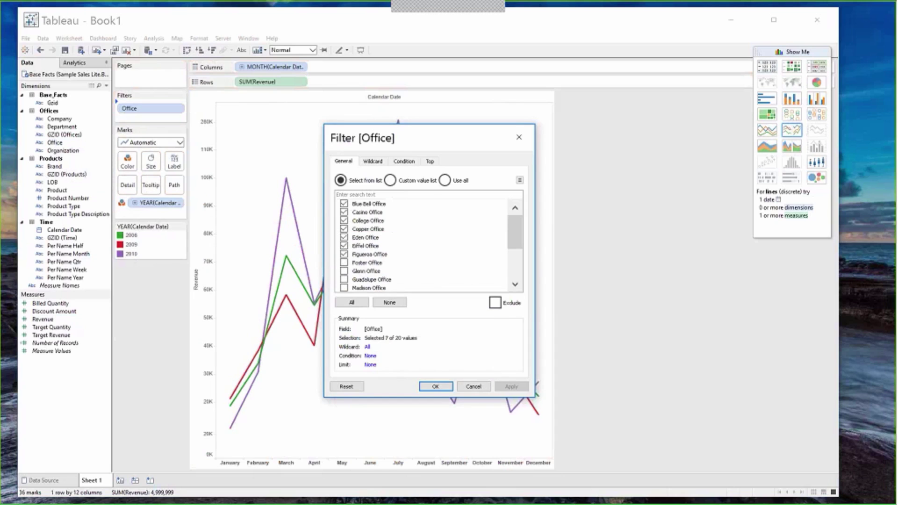
Apply the Office filter with the seven offices from Blue Bell Office through Figueroa Office selected
click(435, 386)
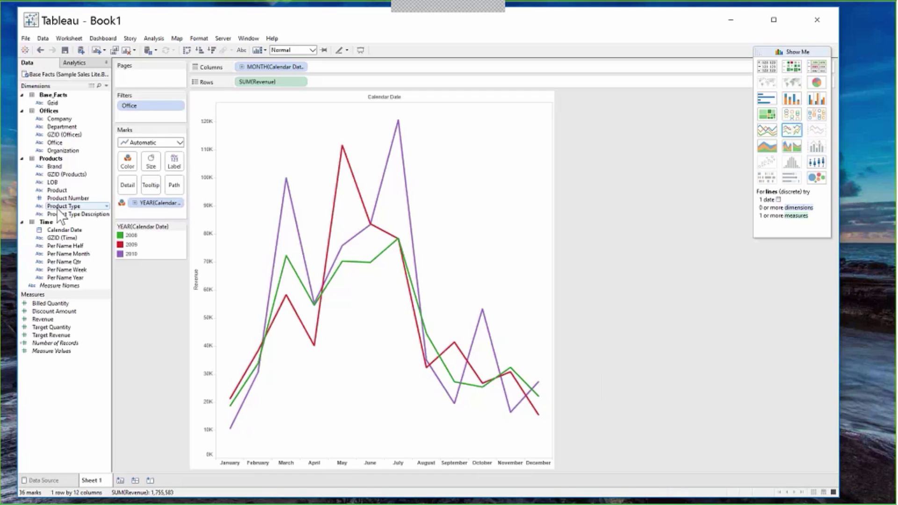
Filter Product Type to Accessories, Audio, Camera, Cell Phones, Fixed, Install and LCD, and widen the line chart across the empty canvas
drag(60, 215, 149, 124)
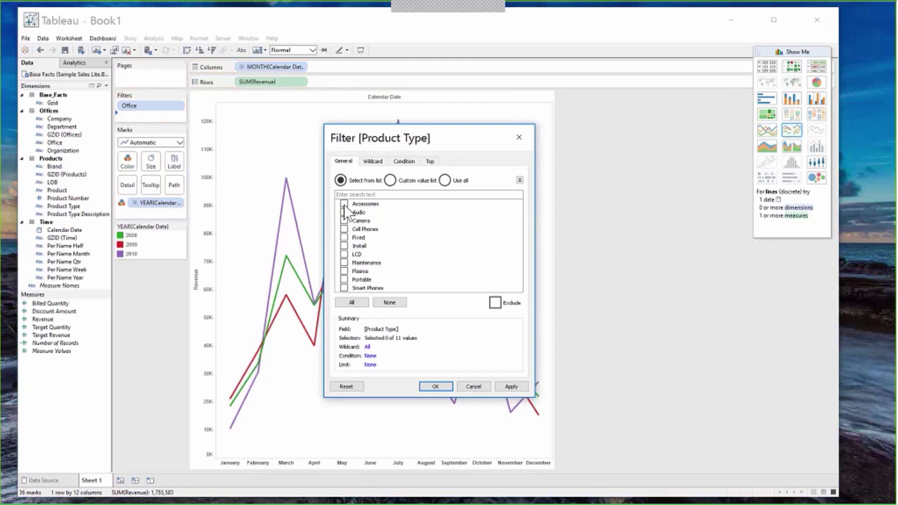
click(344, 204)
click(344, 212)
click(344, 221)
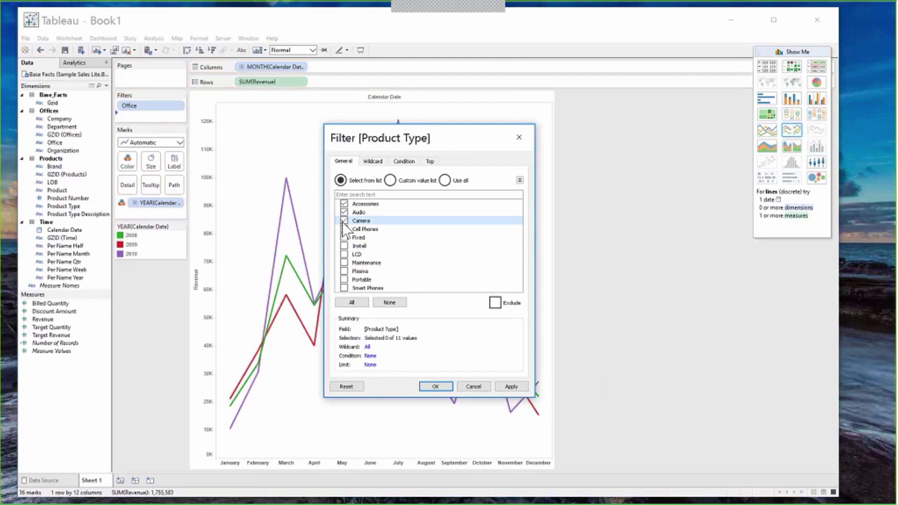
click(344, 228)
click(344, 238)
click(344, 246)
click(344, 255)
click(512, 387)
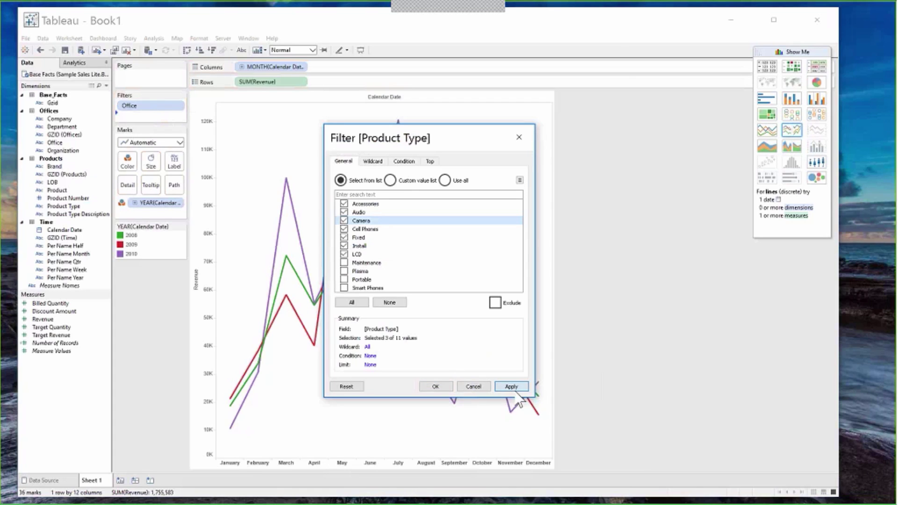
click(513, 388)
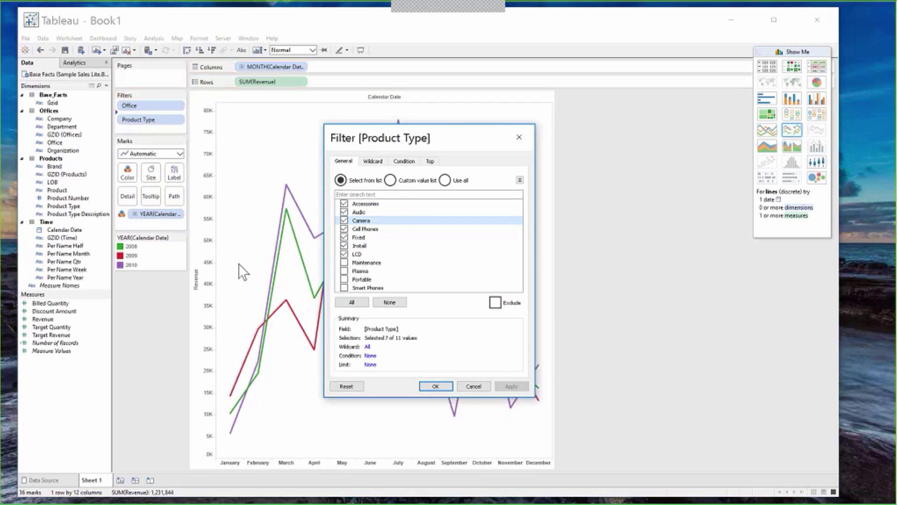
key(Return)
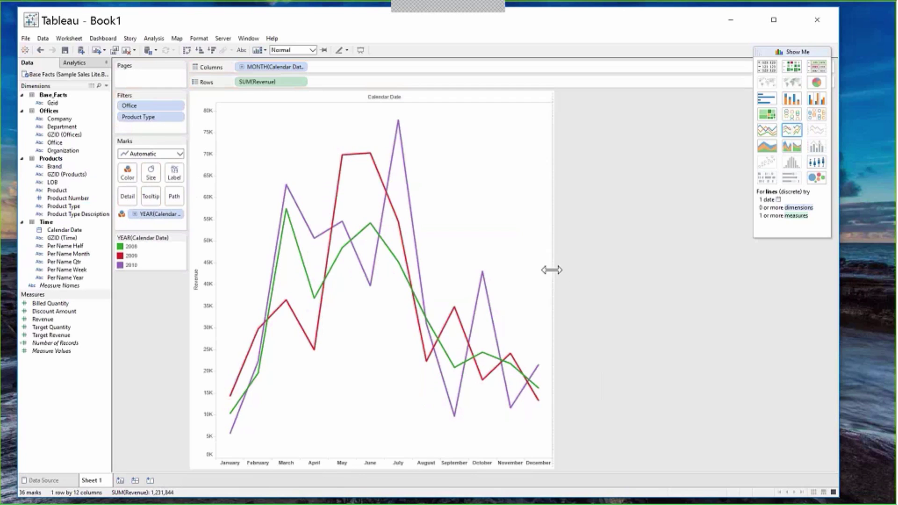
drag(552, 270, 764, 260)
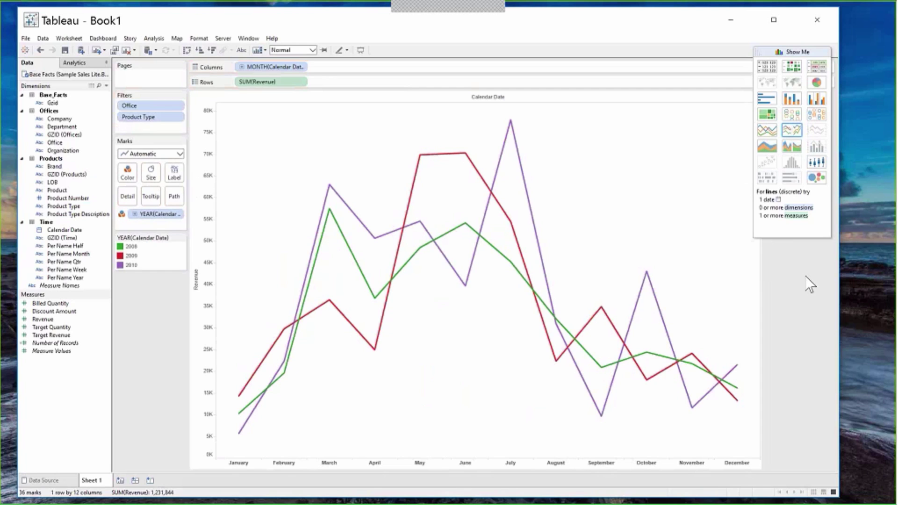
Review the joined tables and connection type on the data source page, and return to Sheet 1
click(42, 479)
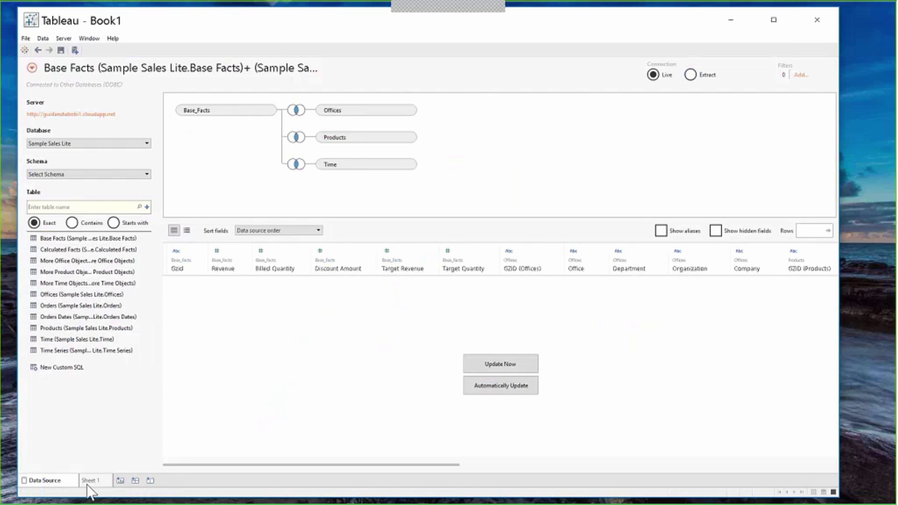
mouse_move(90, 488)
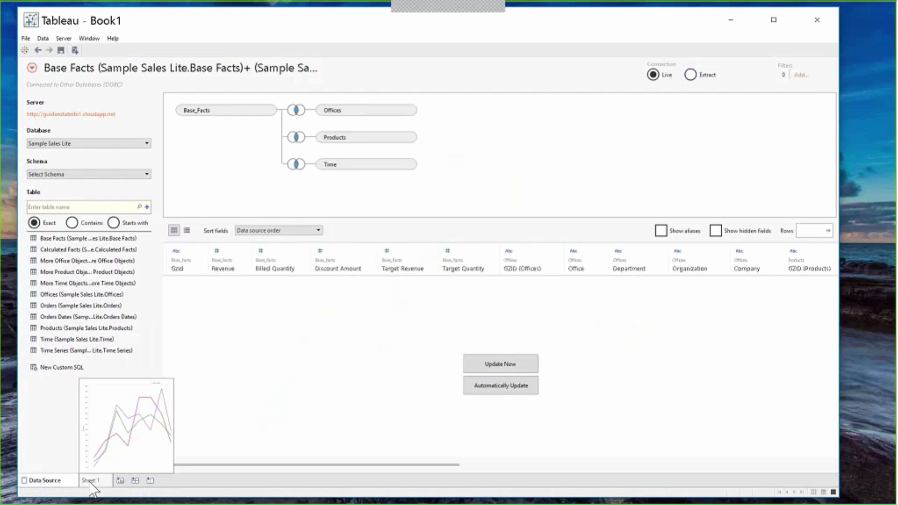
click(92, 484)
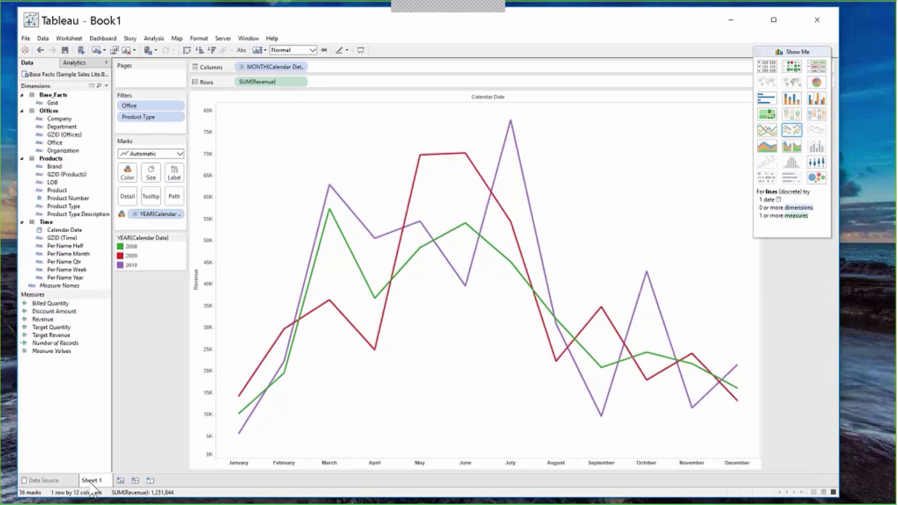
Sign in to Tableau Server with the prefilled server and username, entering the account password
mouse_move(329, 235)
click(223, 38)
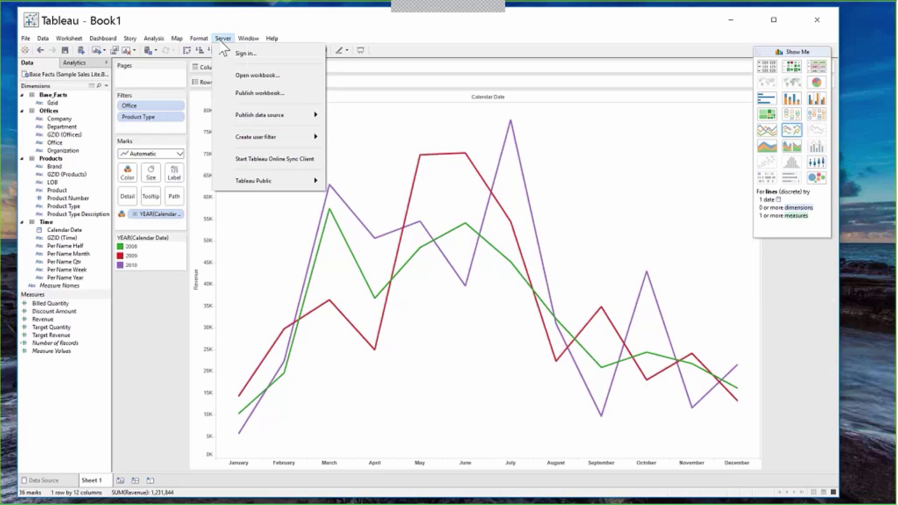
click(239, 53)
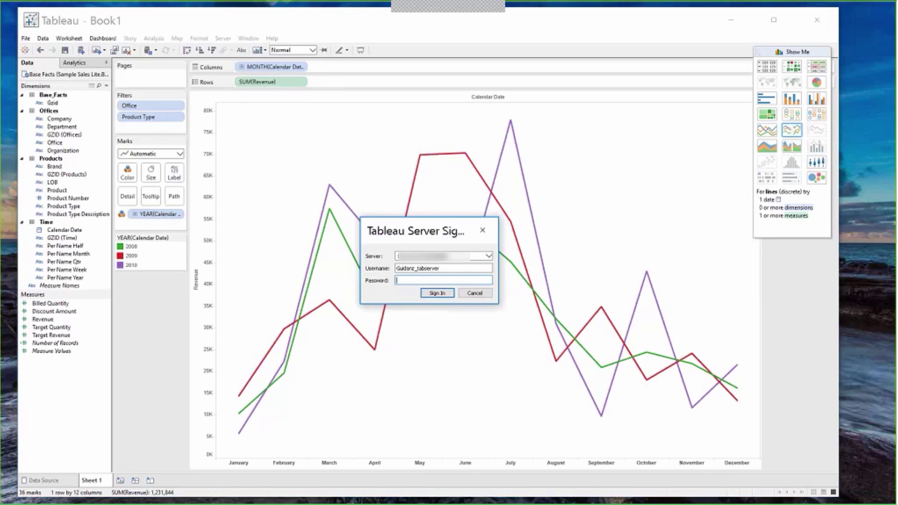
text(•)
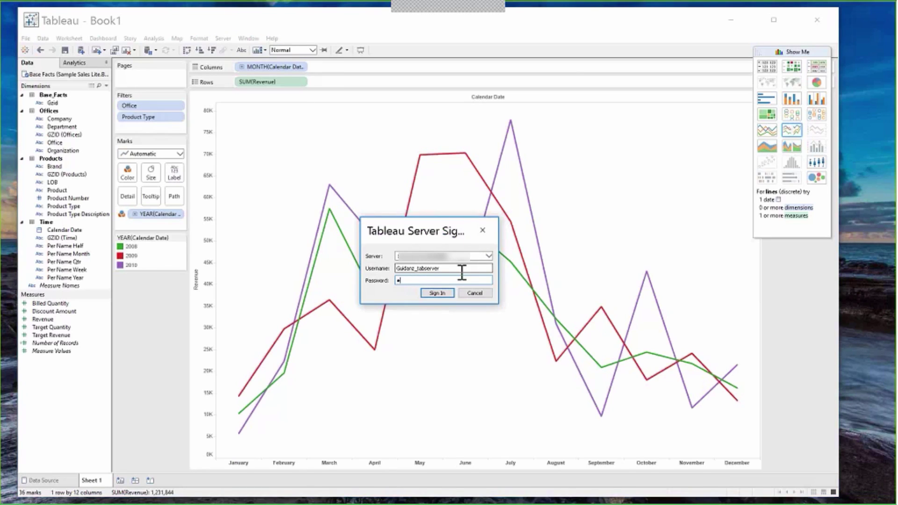
text(•••••••••)
key(Return)
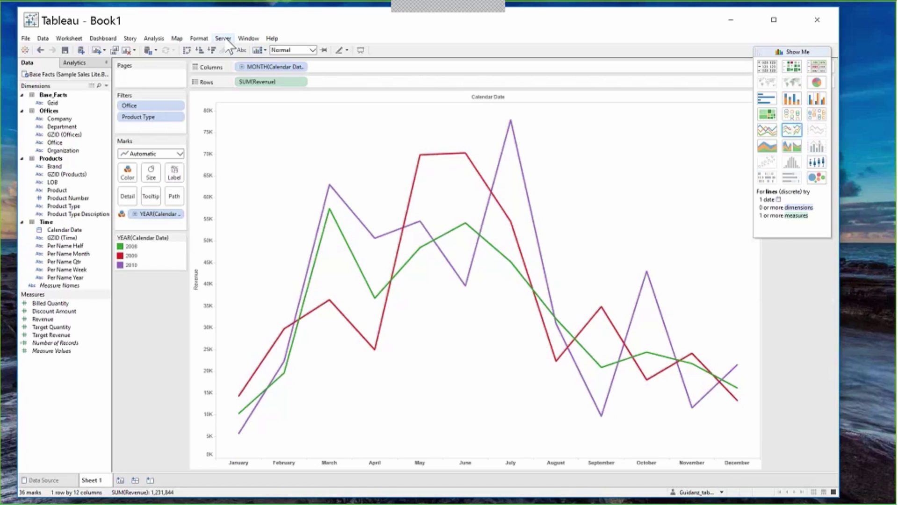
Publish the Base Facts (Sample Sales Lite.Base Facts)+ (Sample Sales Lite) data source to the Default project, overwriting the existing one
click(227, 40)
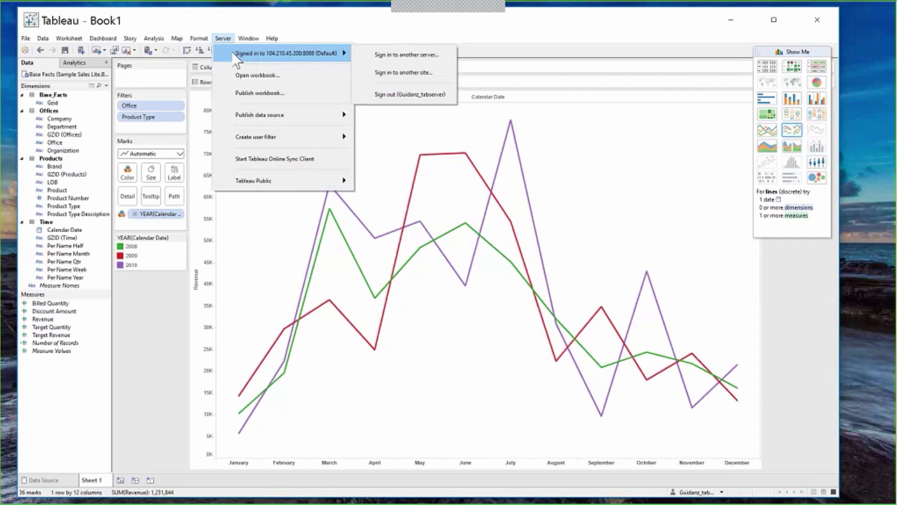
mouse_move(248, 38)
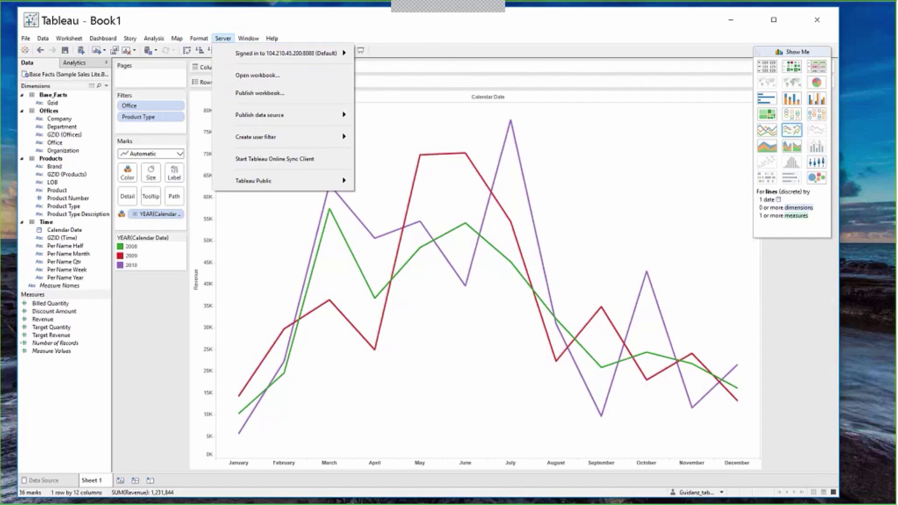
mouse_move(245, 119)
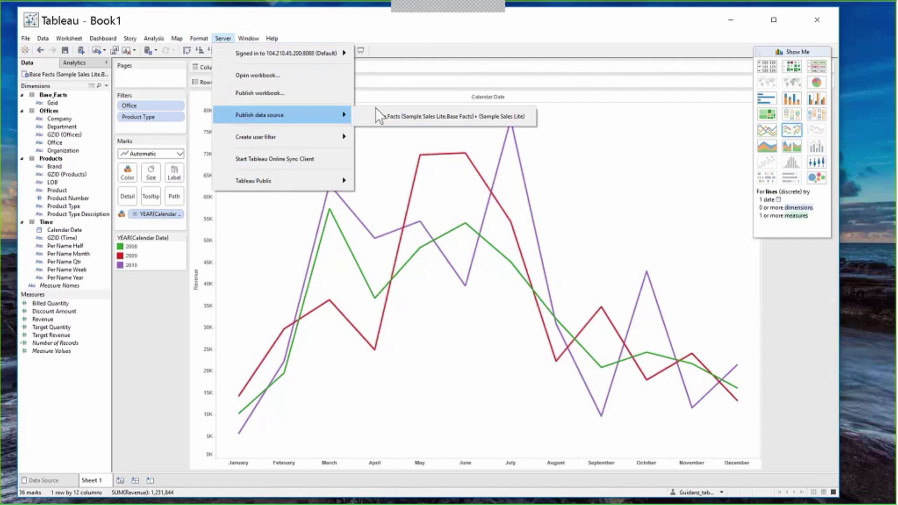
click(413, 120)
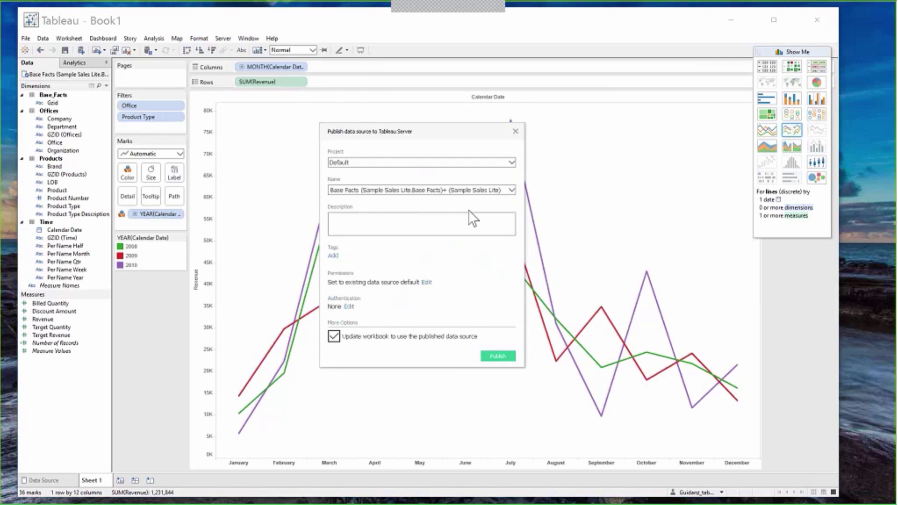
click(498, 356)
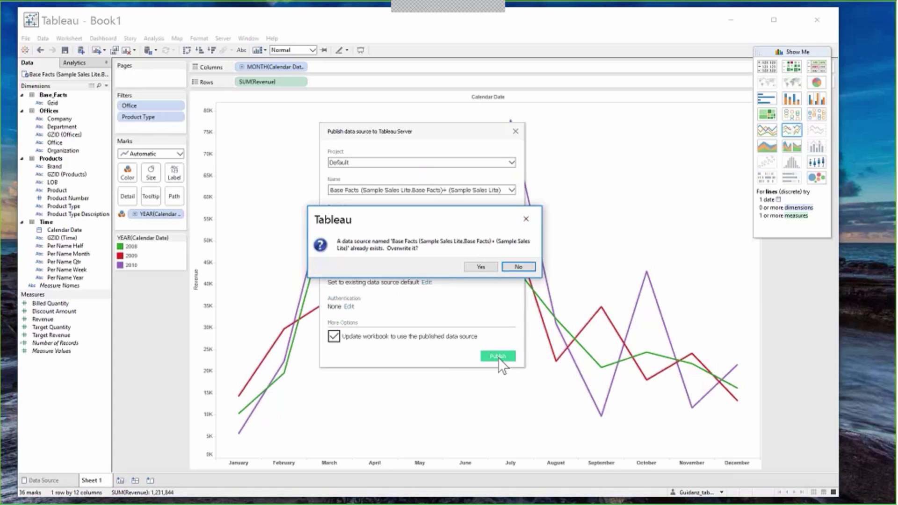
click(484, 266)
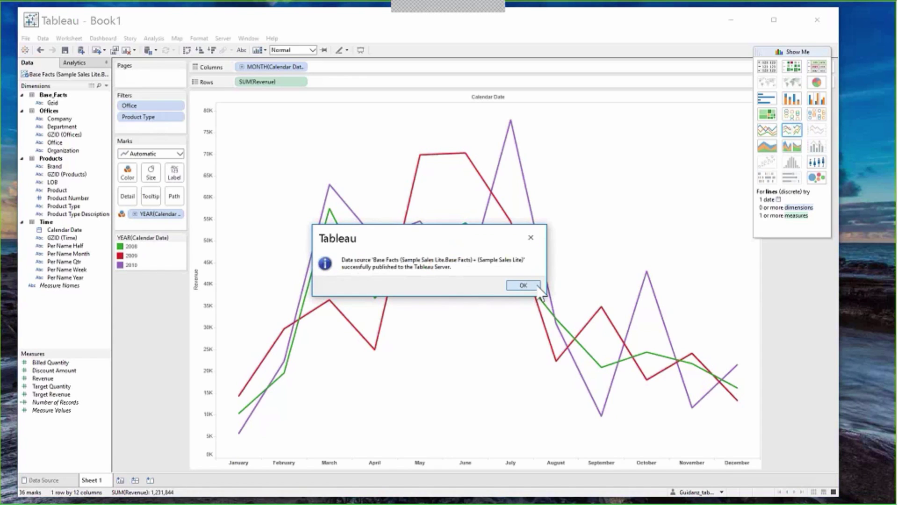
click(522, 285)
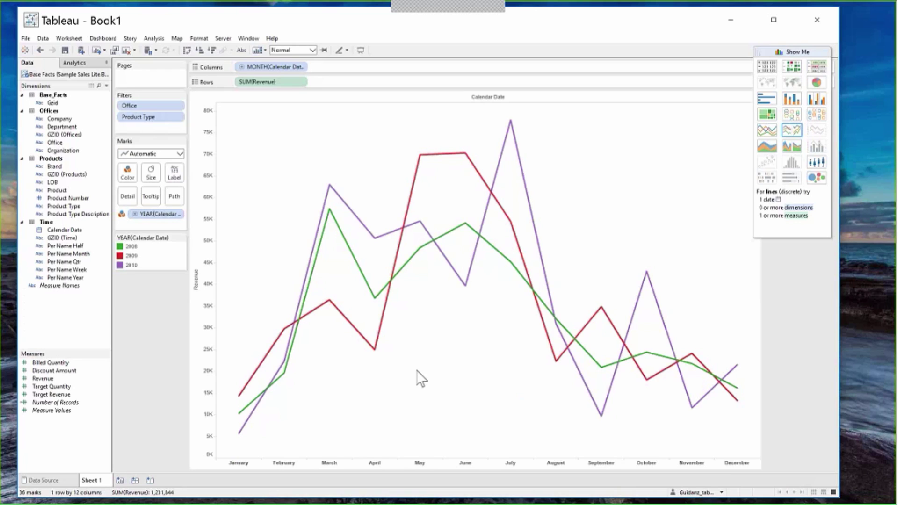
Publish the workbook to the server's Default project under the name Live Demo 1
click(222, 38)
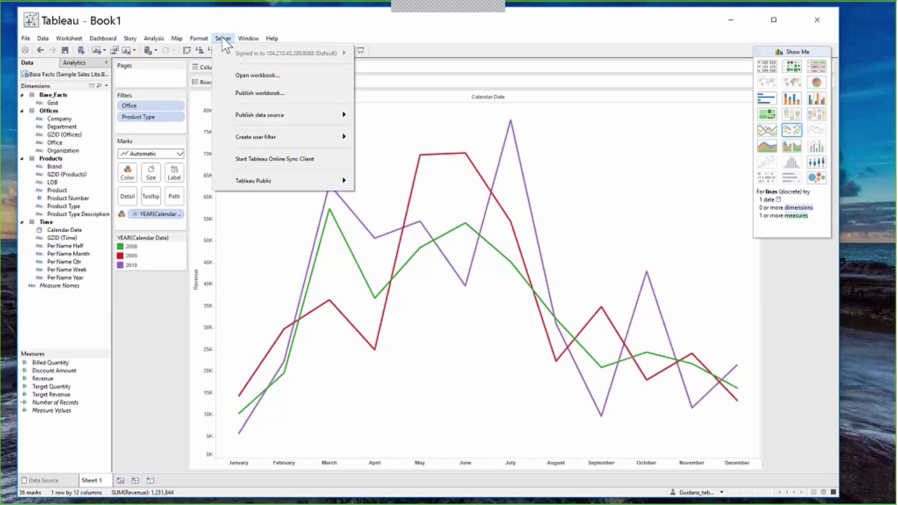
click(245, 92)
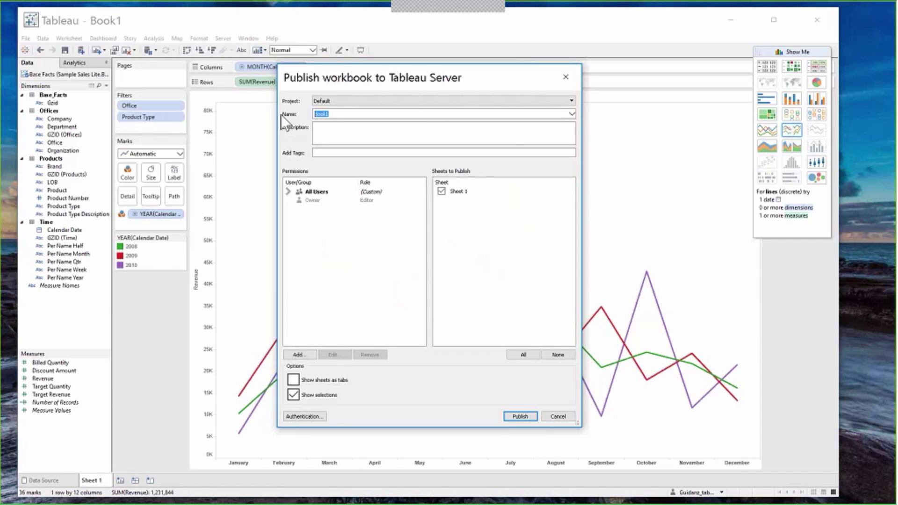
text(Live Demo 1)
click(520, 417)
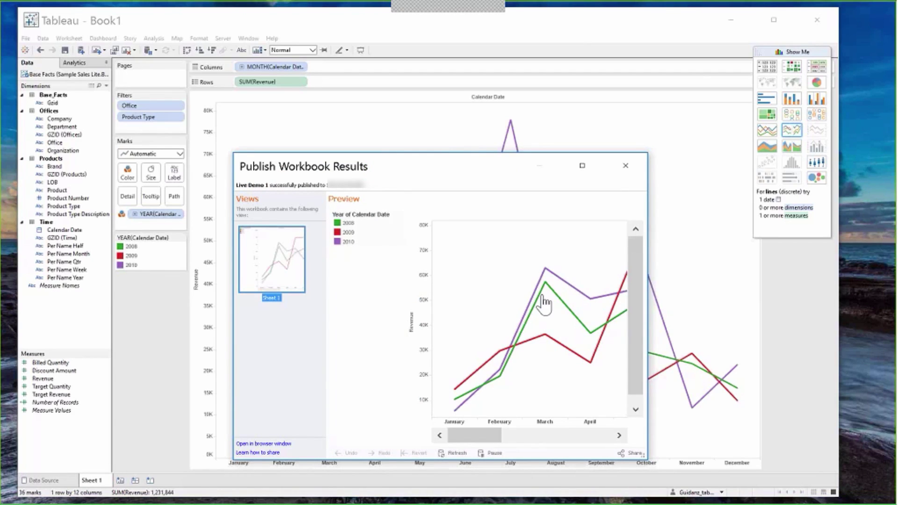
Widen the publish results preview and view the published Sheet 1 of Live Demo 1 in the browser
drag(645, 453, 773, 453)
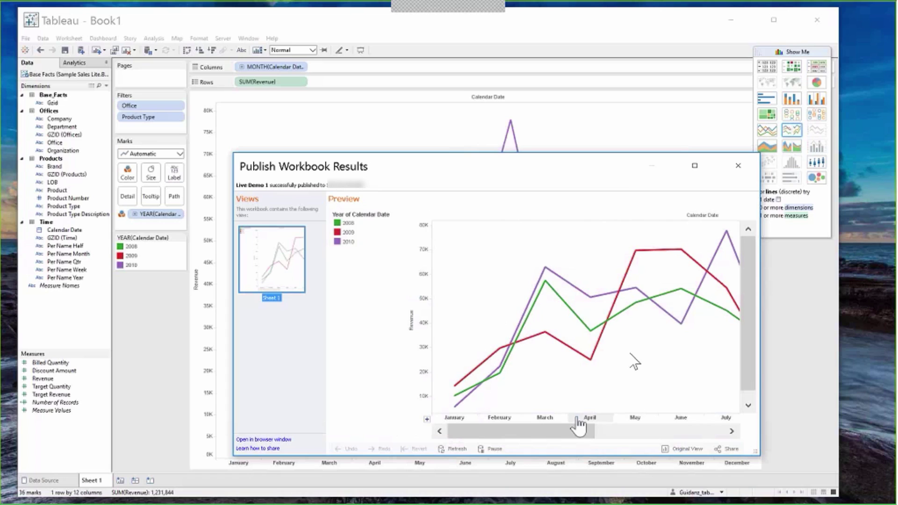
click(283, 441)
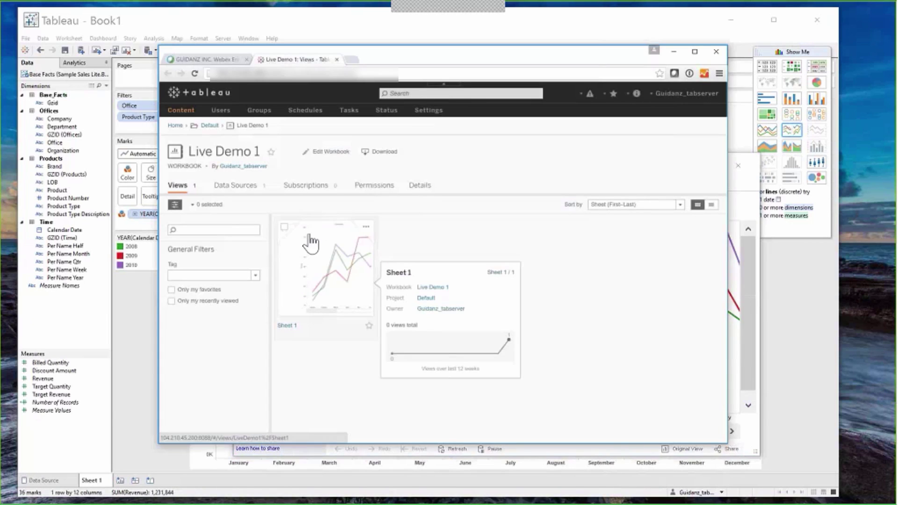
click(327, 274)
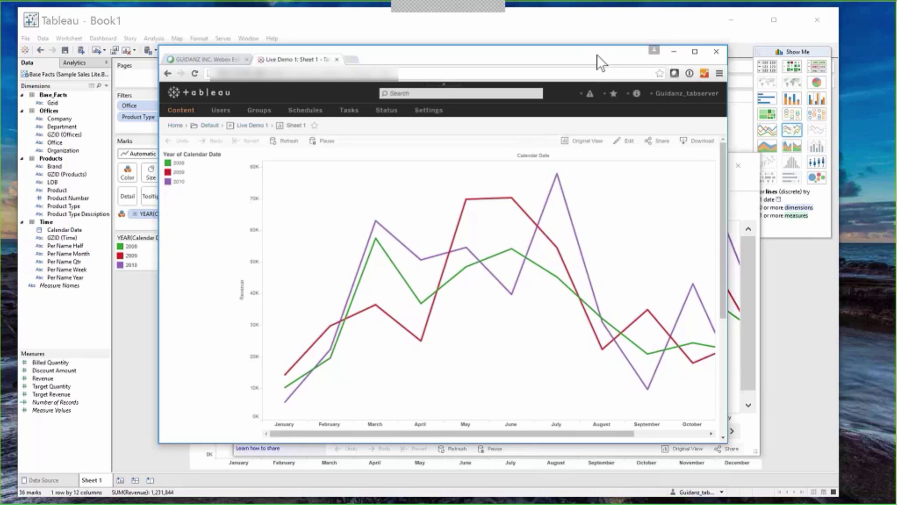
Return to Tableau Desktop, dismiss the publish results, and close the Book1 workbook without saving its changes
click(674, 51)
key(Escape)
click(25, 38)
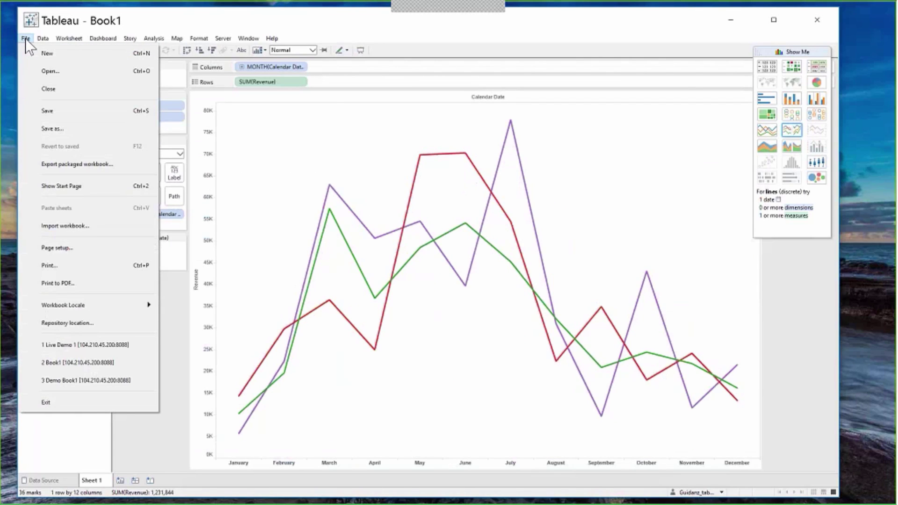
click(78, 89)
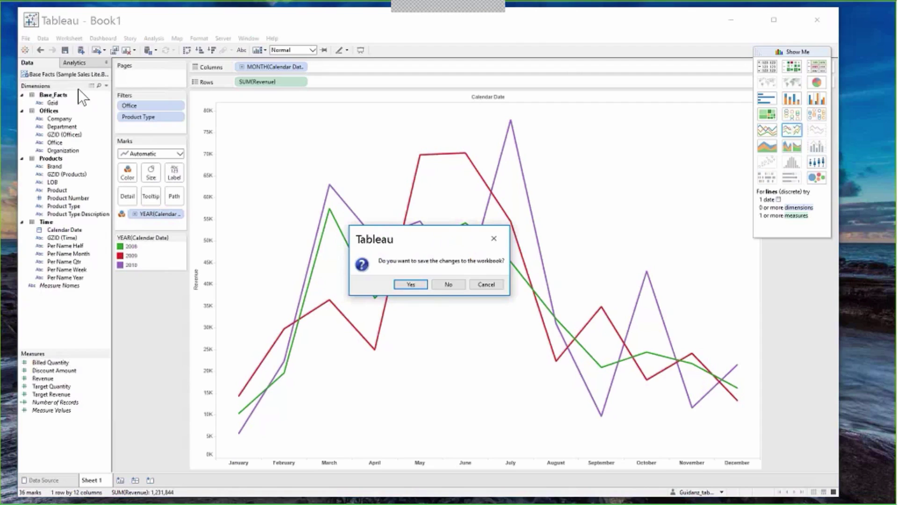
click(440, 283)
click(64, 38)
mouse_move(41, 40)
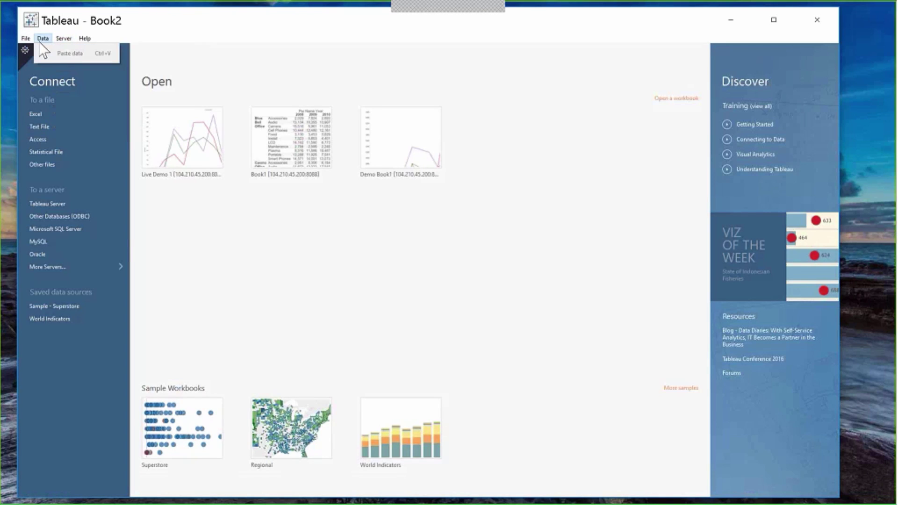
Connect to Other Databases (ODBC) using the OBIEE Connect - Reports DSN, entering the Oracle BI Server password
click(82, 216)
click(344, 125)
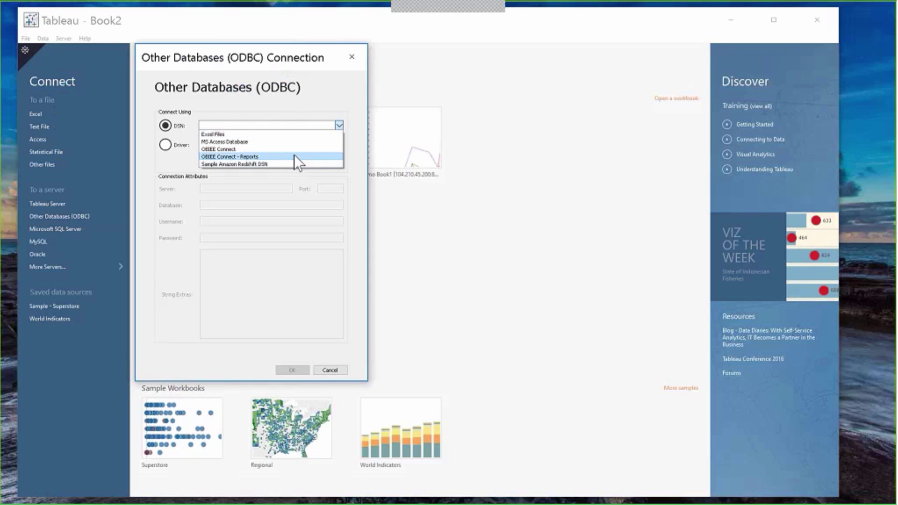
click(296, 157)
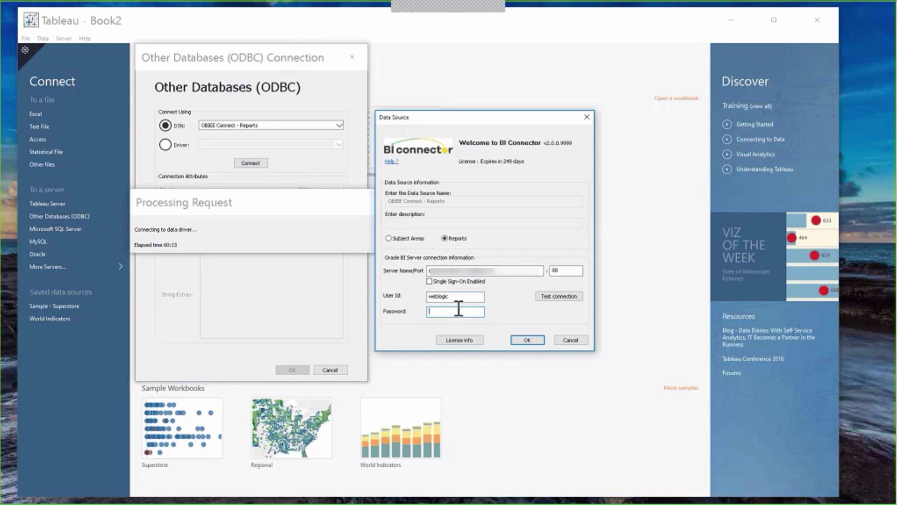
text(********)
text(*)
click(526, 341)
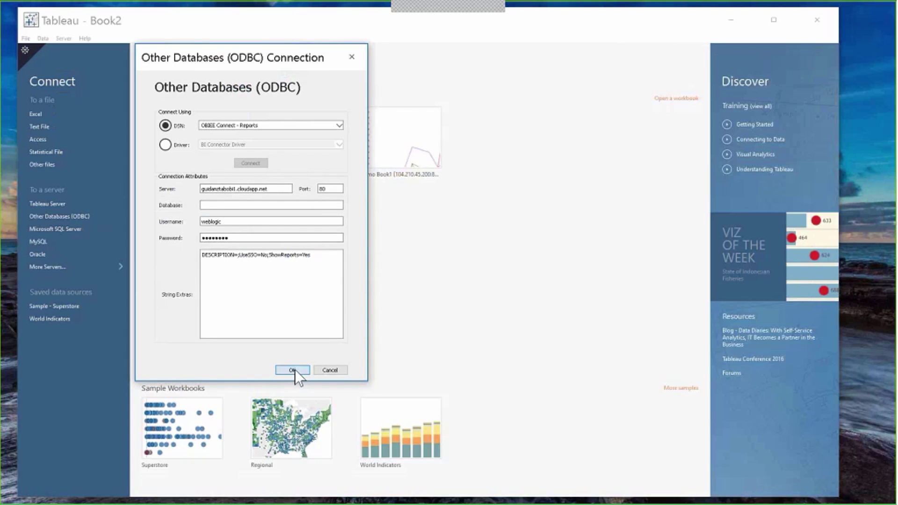
click(292, 370)
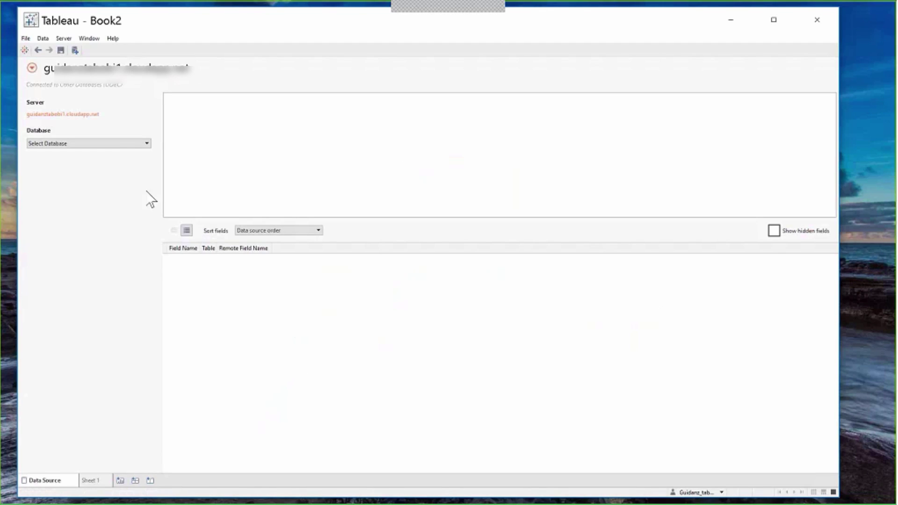
Select the /shared/Sample Lite/Order Details database and add its Order Details table to the data source canvas
click(147, 144)
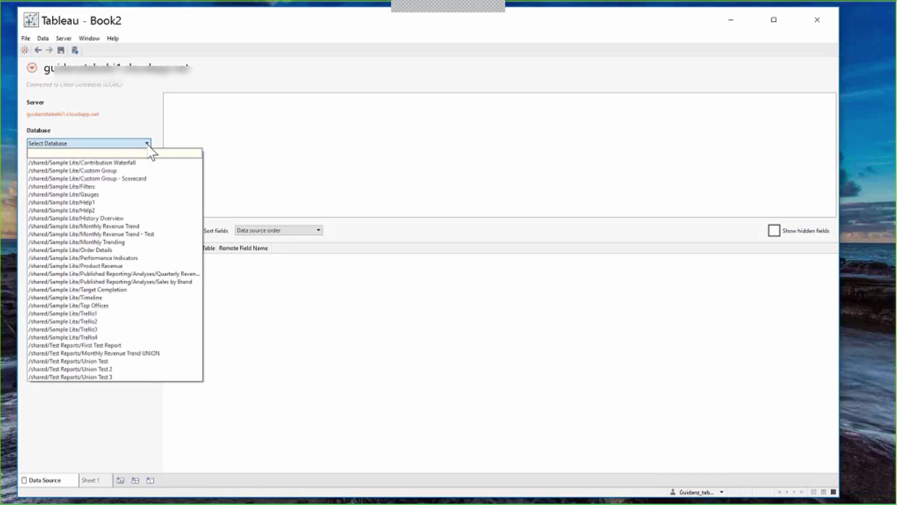
text(Ord)
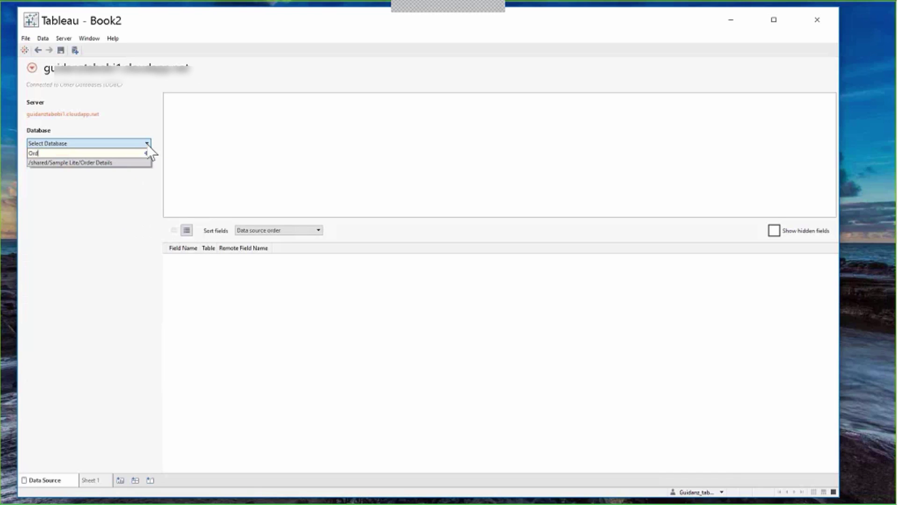
text(er)
click(123, 163)
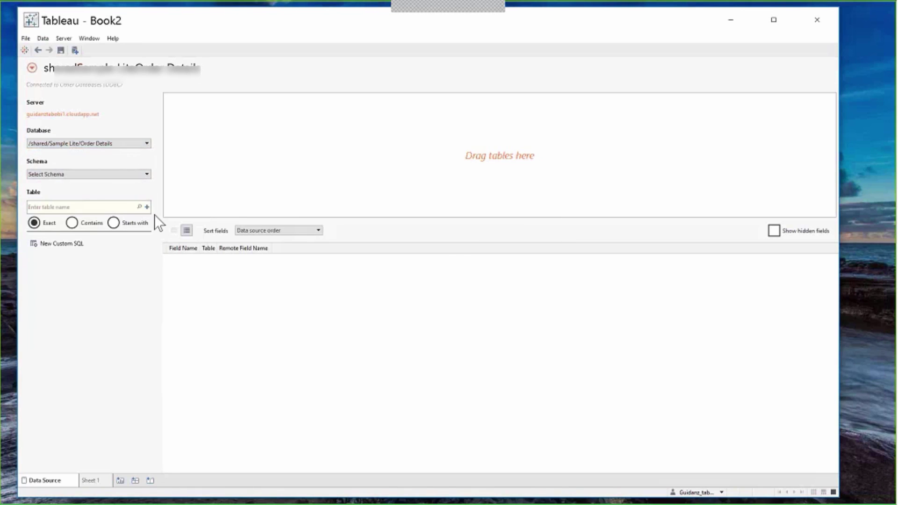
click(140, 207)
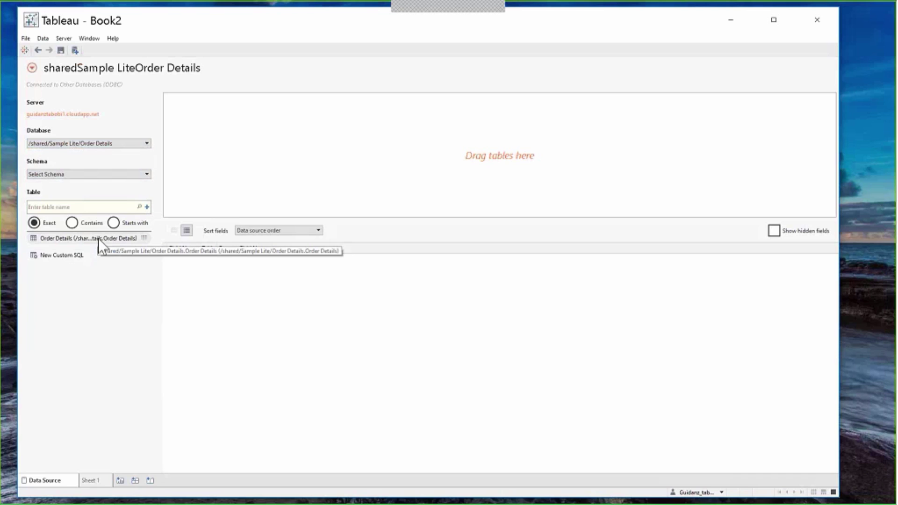
click(98, 238)
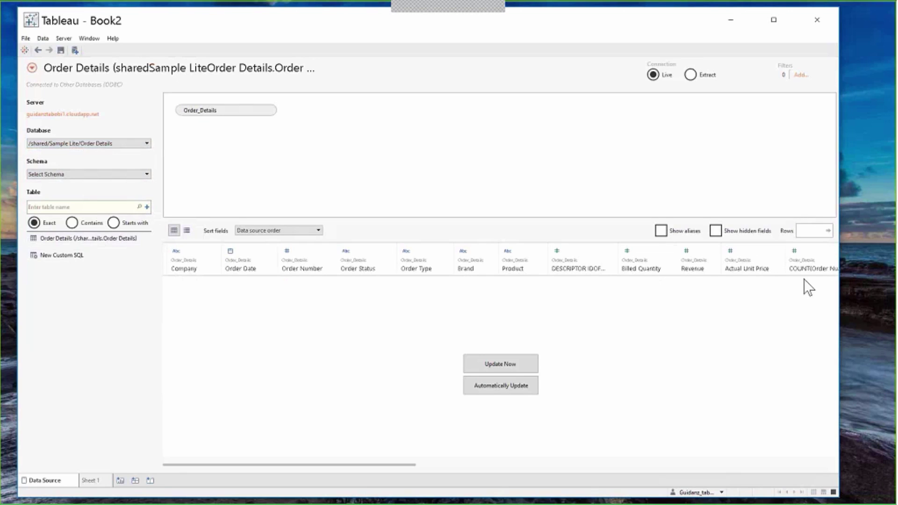
On Sheet 1, put Order Date on the columns by month and color the marks by the year of Order Date
click(92, 481)
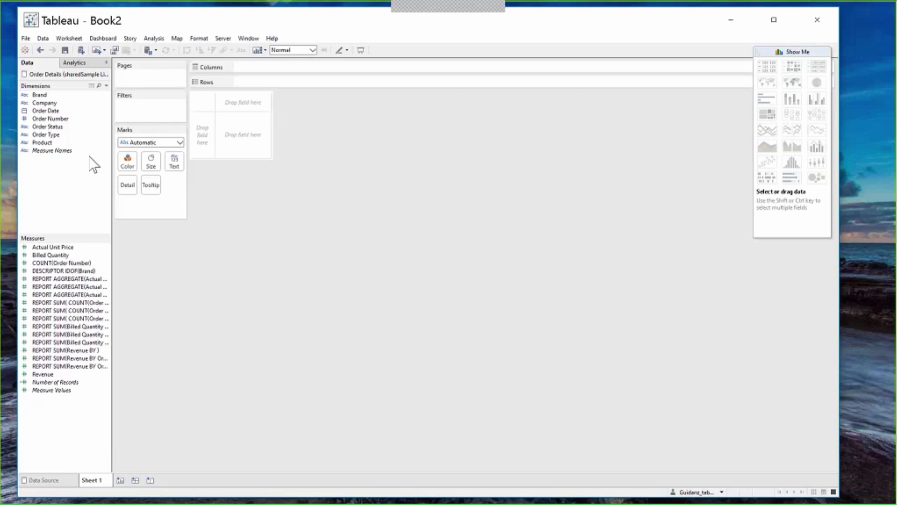
click(56, 112)
key(F2)
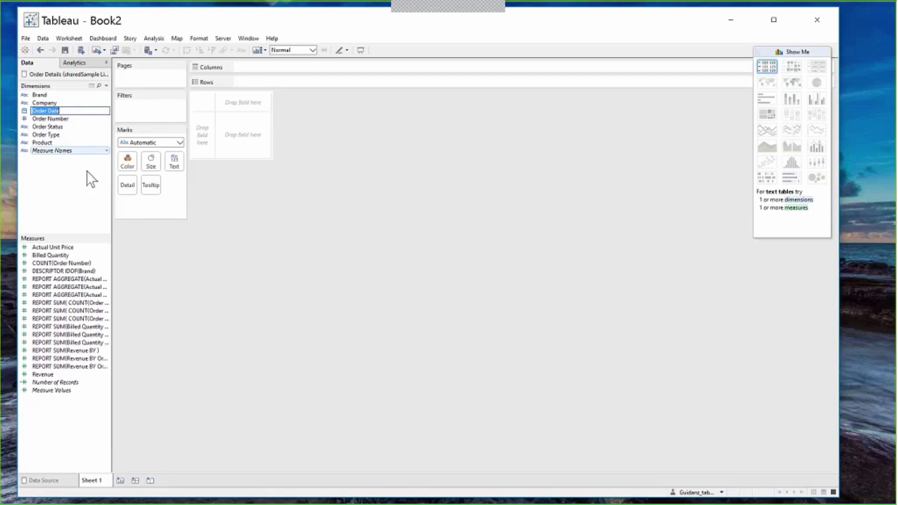
key(Return)
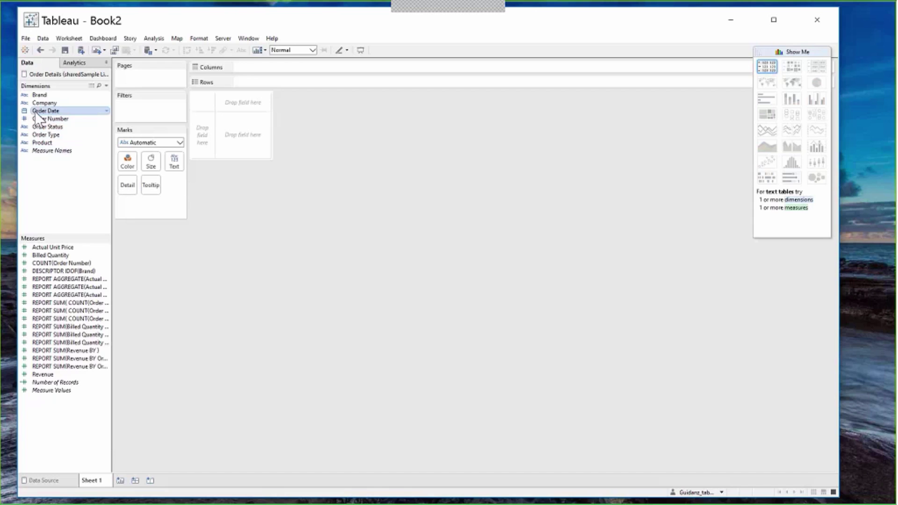
drag(39, 117, 256, 69)
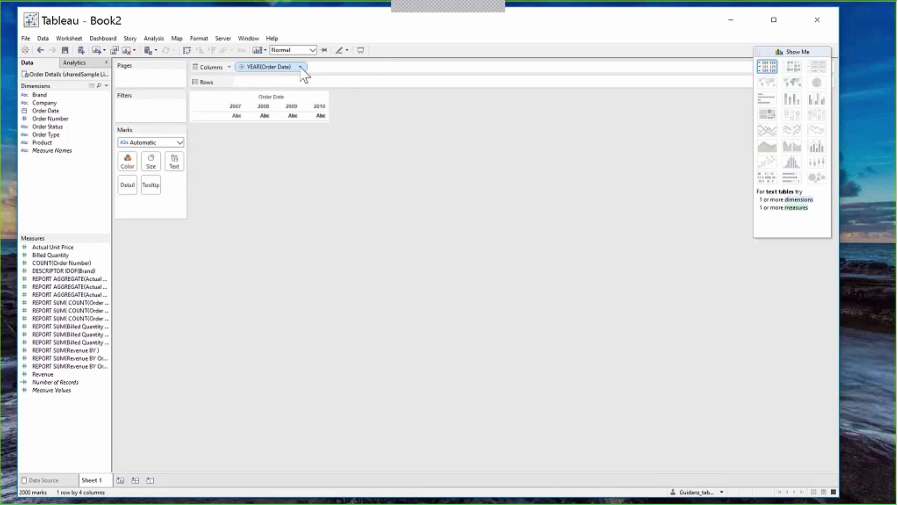
click(302, 67)
click(290, 202)
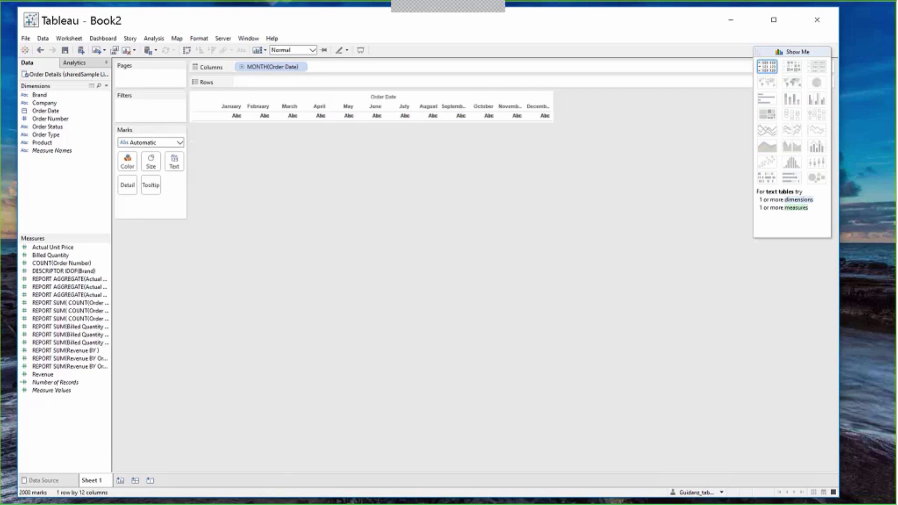
drag(38, 110, 128, 161)
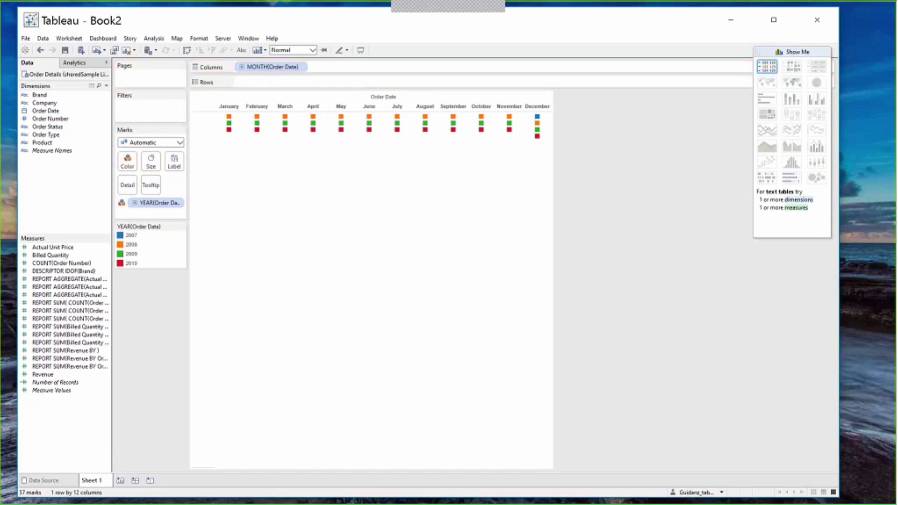
Plot REPORT SUM(Revenue BY ) and REPORT SUM(Billed Quantity BY ) on the rows, with the field list and chart widened
drag(111, 316, 162, 319)
click(67, 352)
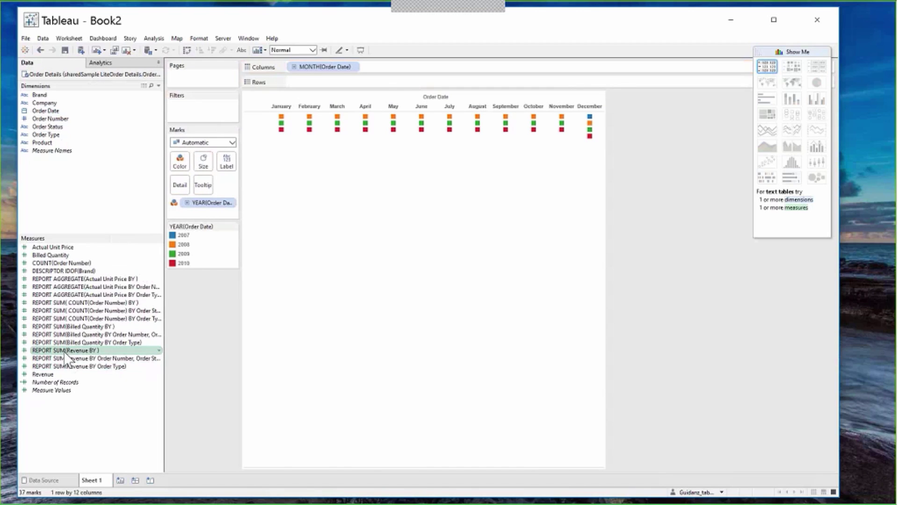
drag(67, 350, 330, 81)
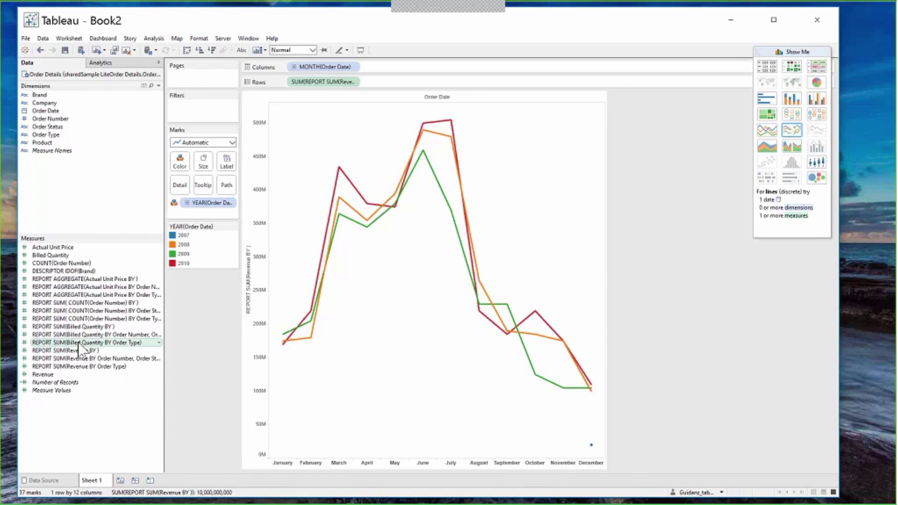
mouse_move(72, 326)
mouse_down()
mouse_move(321, 177)
mouse_move(393, 89)
mouse_move(411, 92)
mouse_move(407, 84)
mouse_up()
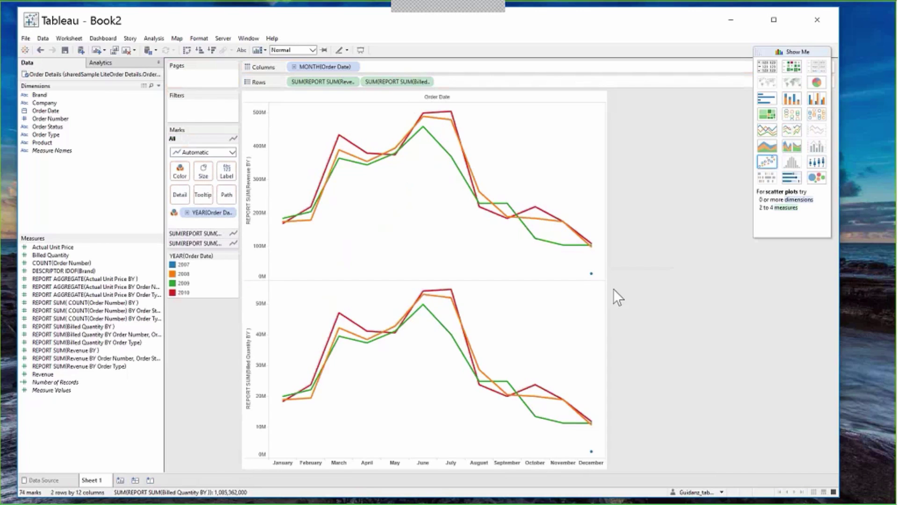
drag(607, 297, 733, 267)
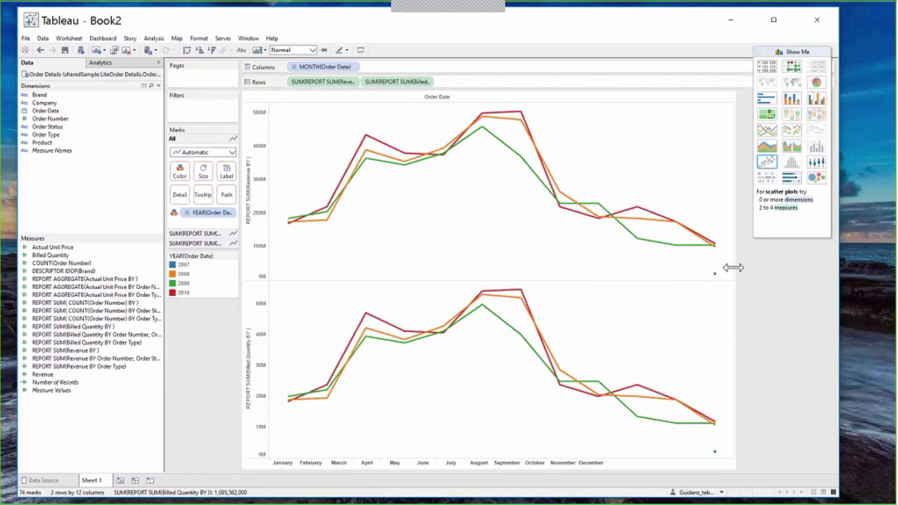